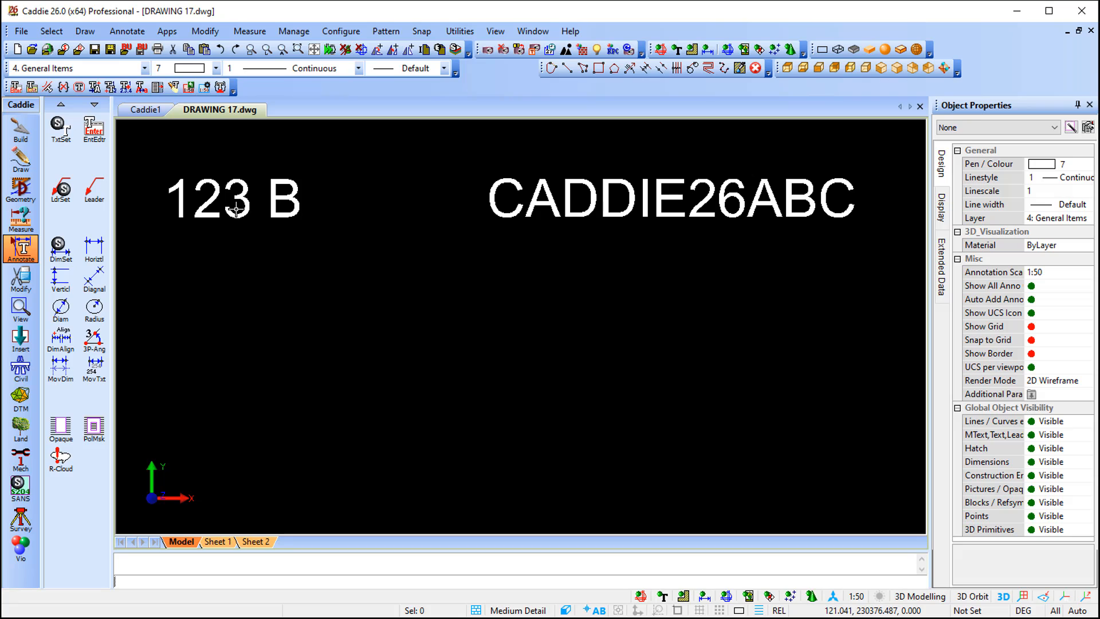
# Set up Copy and Increment Text for "123 B" in automatic mode, incrementing both the number and letter fields by 1
pyautogui.click(236, 210)
pyautogui.rightClick(236, 209)
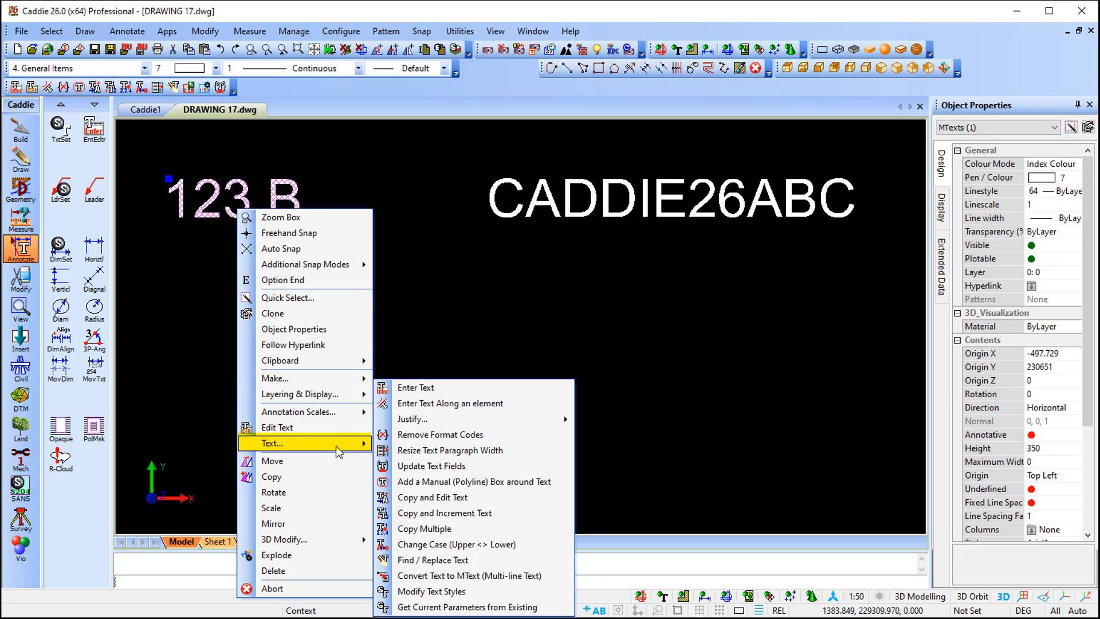
pyautogui.moveTo(338, 451)
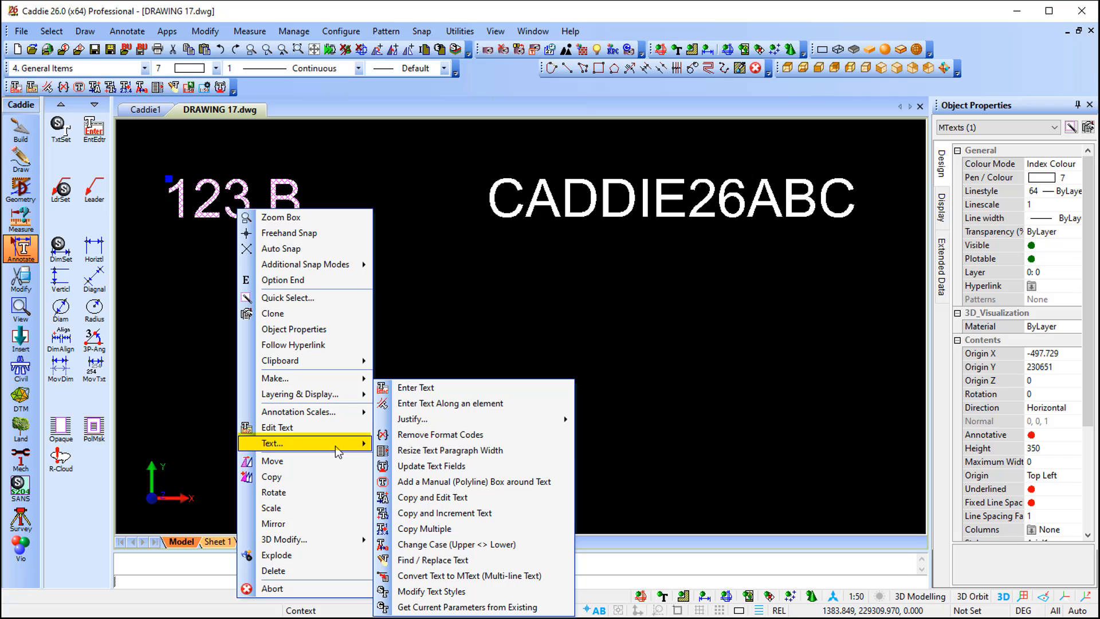
pyautogui.click(529, 519)
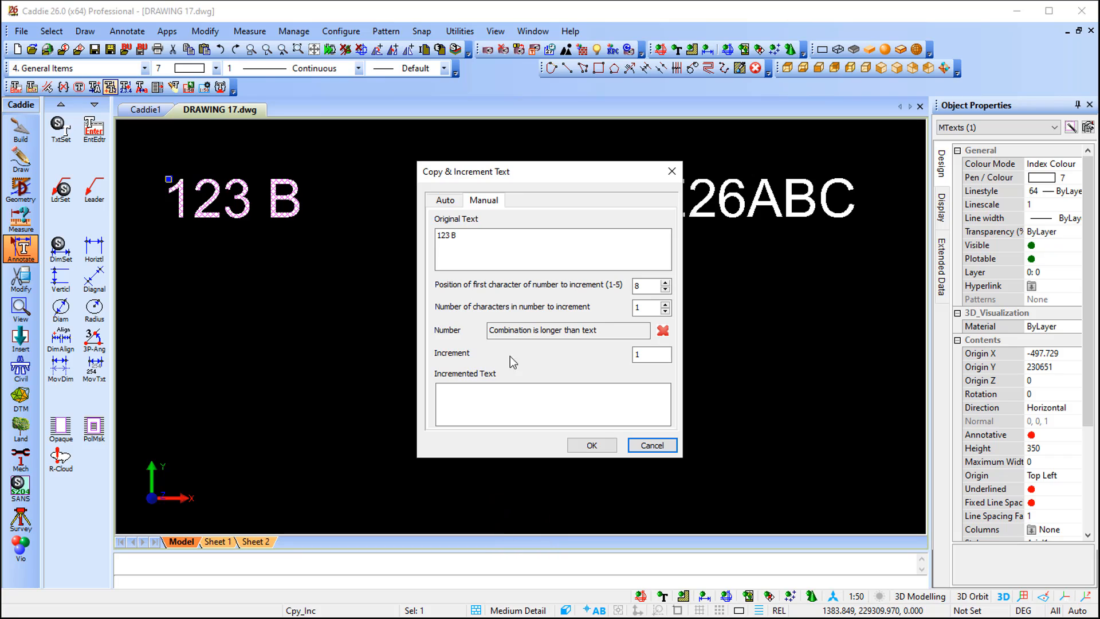
pyautogui.click(439, 207)
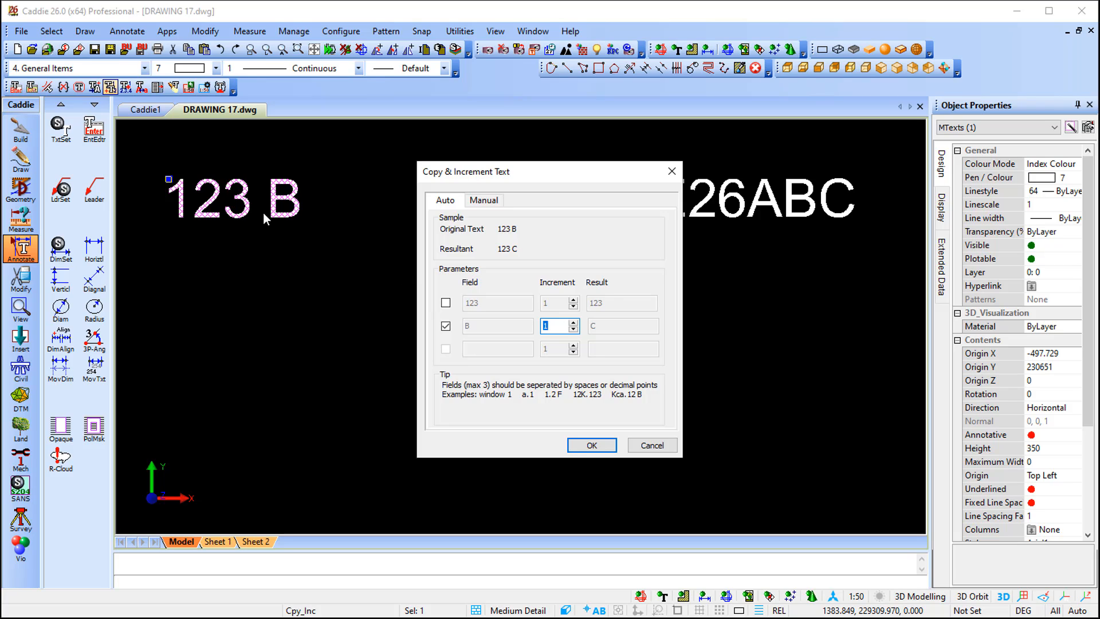
pyautogui.click(446, 304)
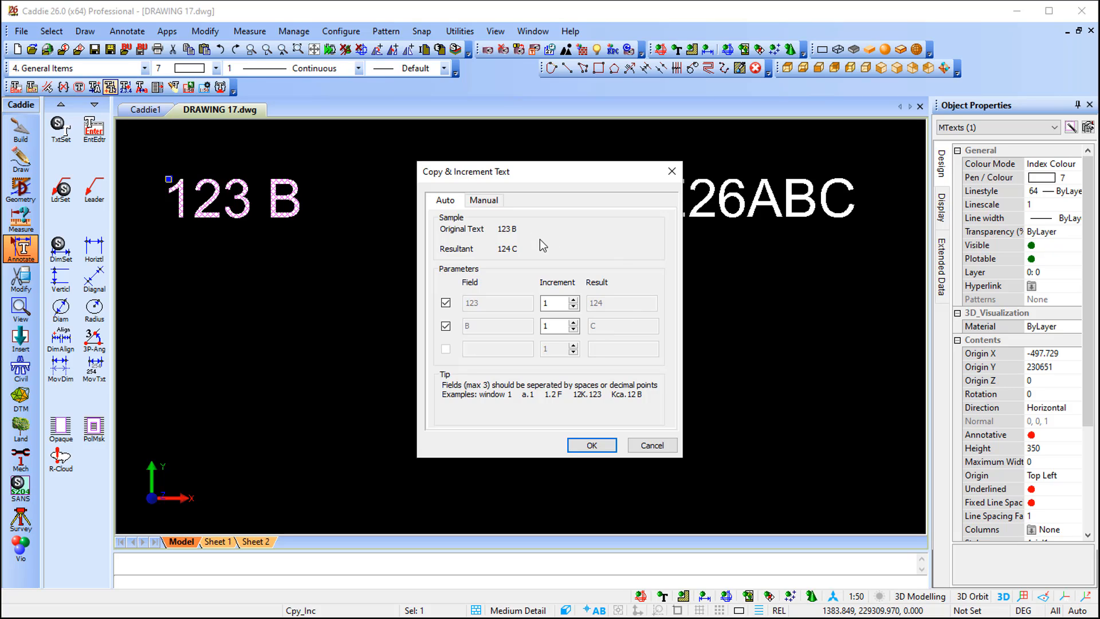
pyautogui.click(591, 446)
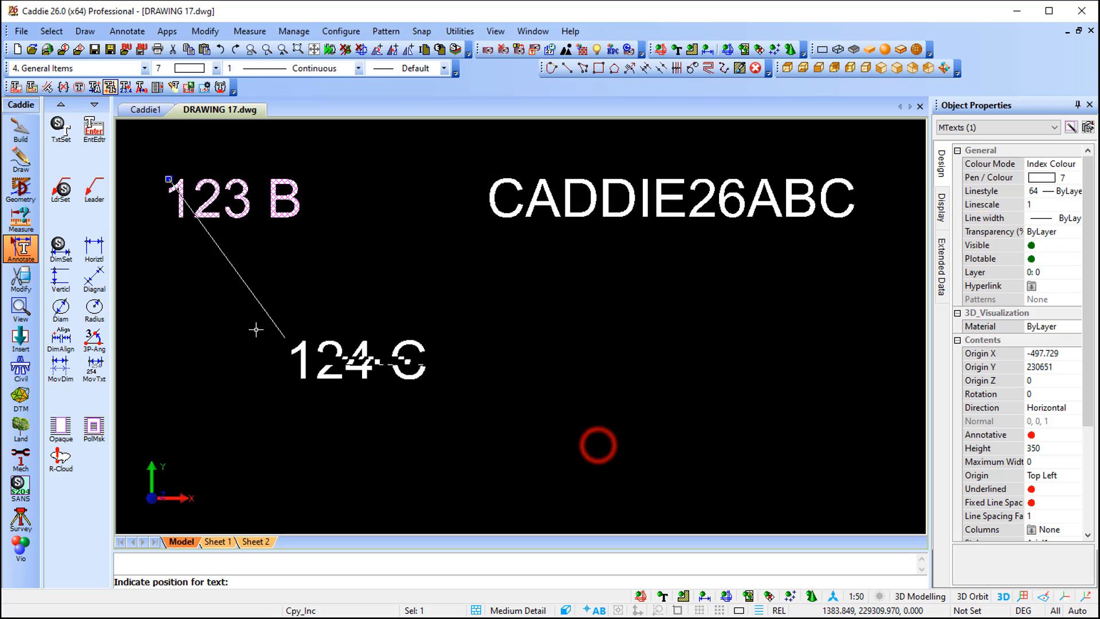
# Place three incremented copies, 124 C, 125 D and 126 E, in a column below "123 B" and end the command
pyautogui.click(170, 283)
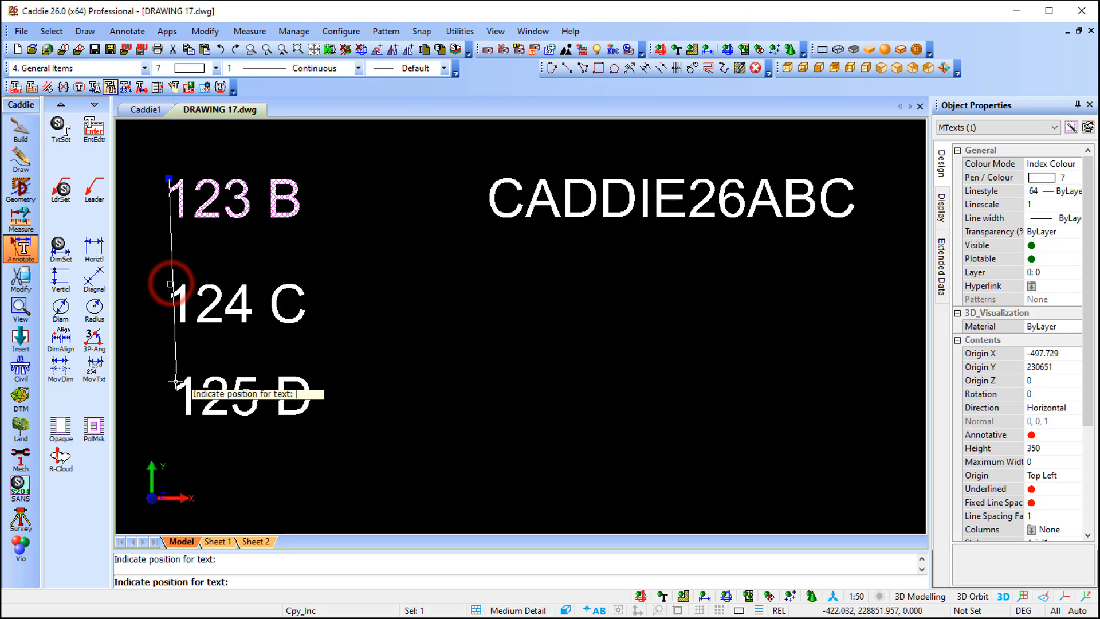
pyautogui.click(171, 385)
pyautogui.click(170, 463)
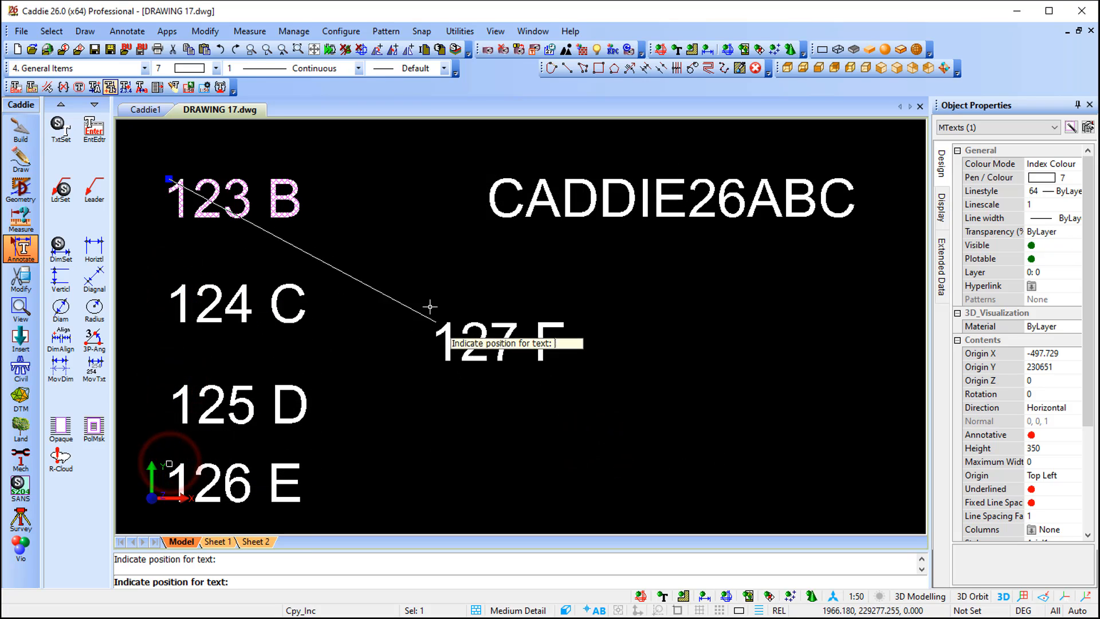
pyautogui.press('Escape')
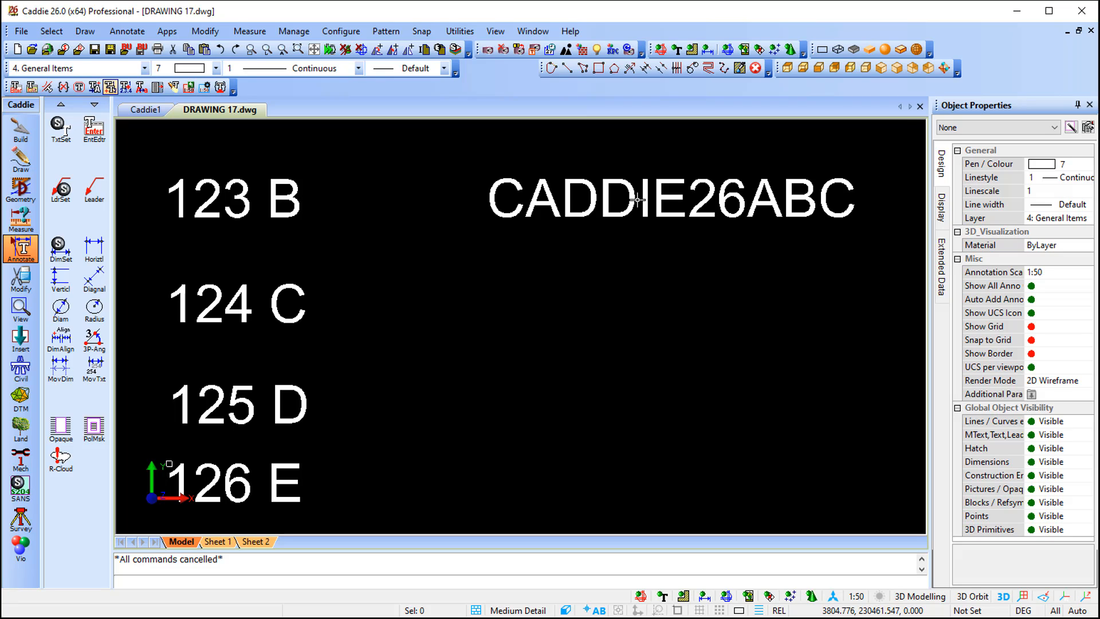
# Set up Copy and Increment Text for "CADDIE26ABC" in manual mode, incrementing one character at position 8 by 1
pyautogui.click(617, 201)
pyautogui.rightClick(618, 201)
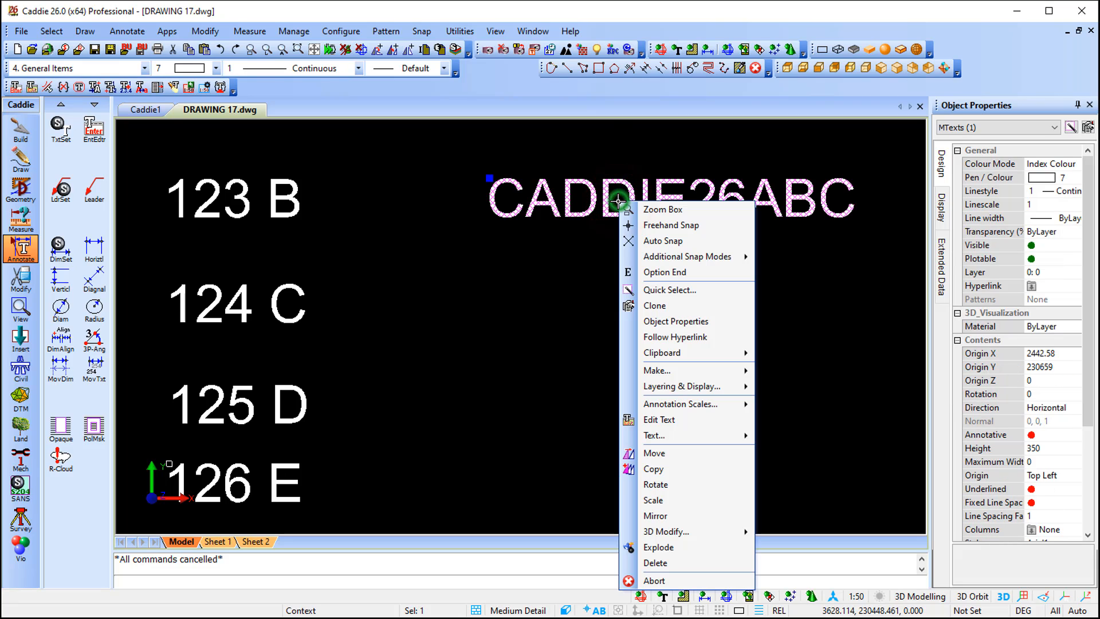
pyautogui.moveTo(716, 438)
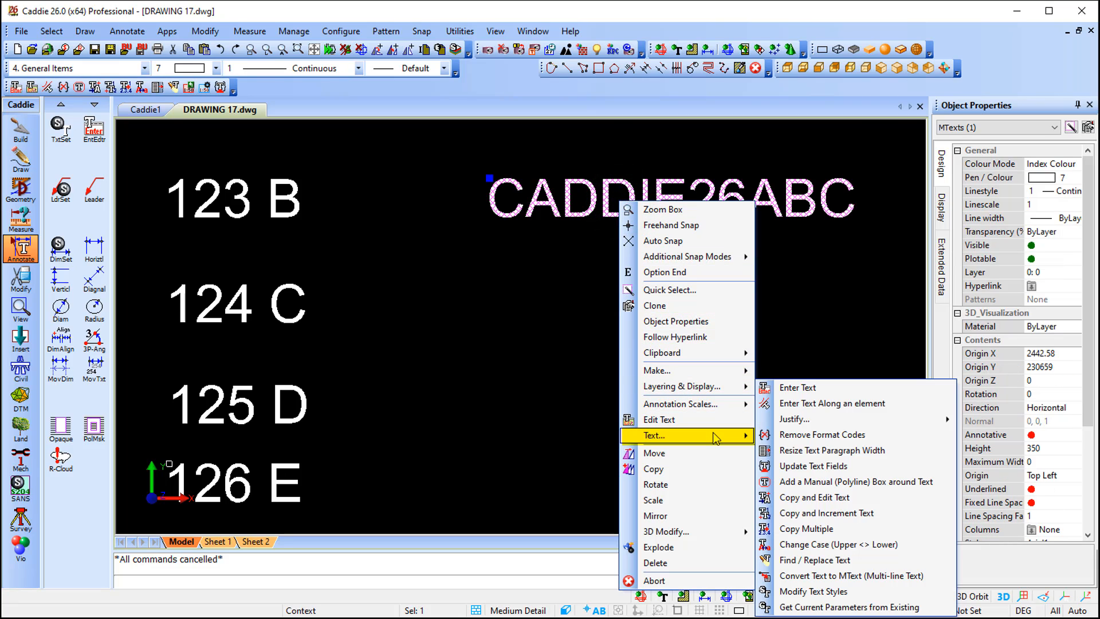
pyautogui.click(863, 512)
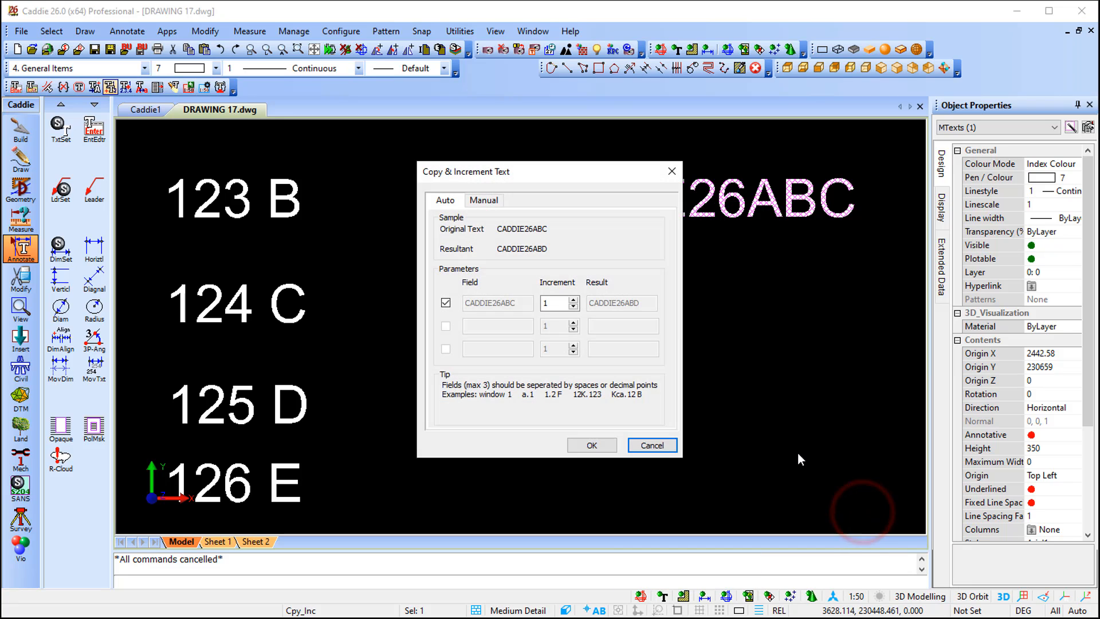
pyautogui.click(483, 200)
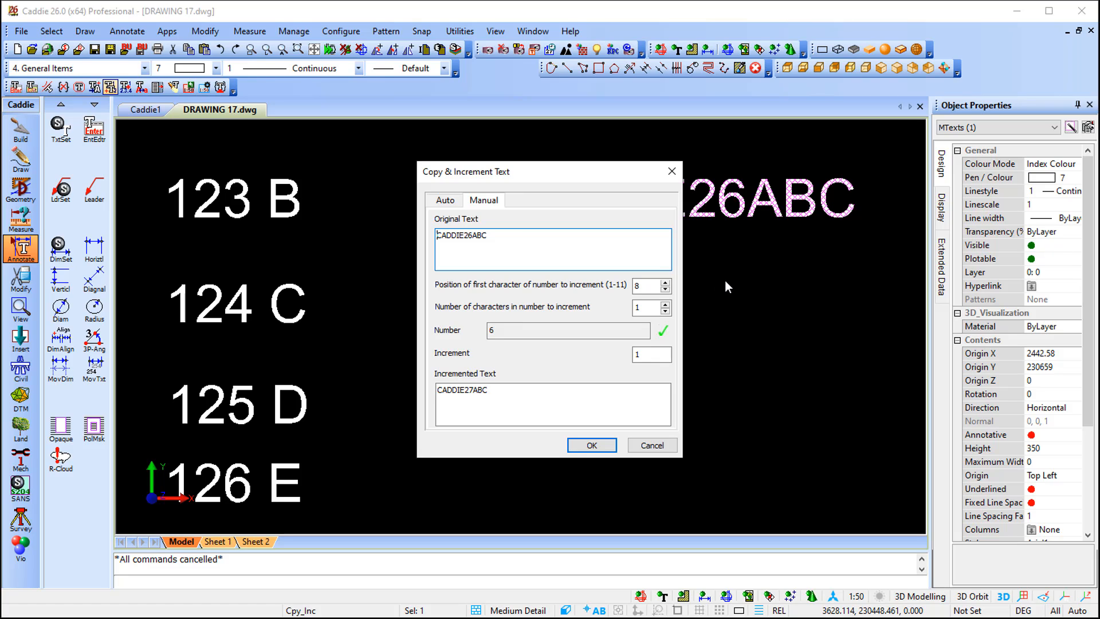
pyautogui.moveTo(645, 286)
pyautogui.click(592, 444)
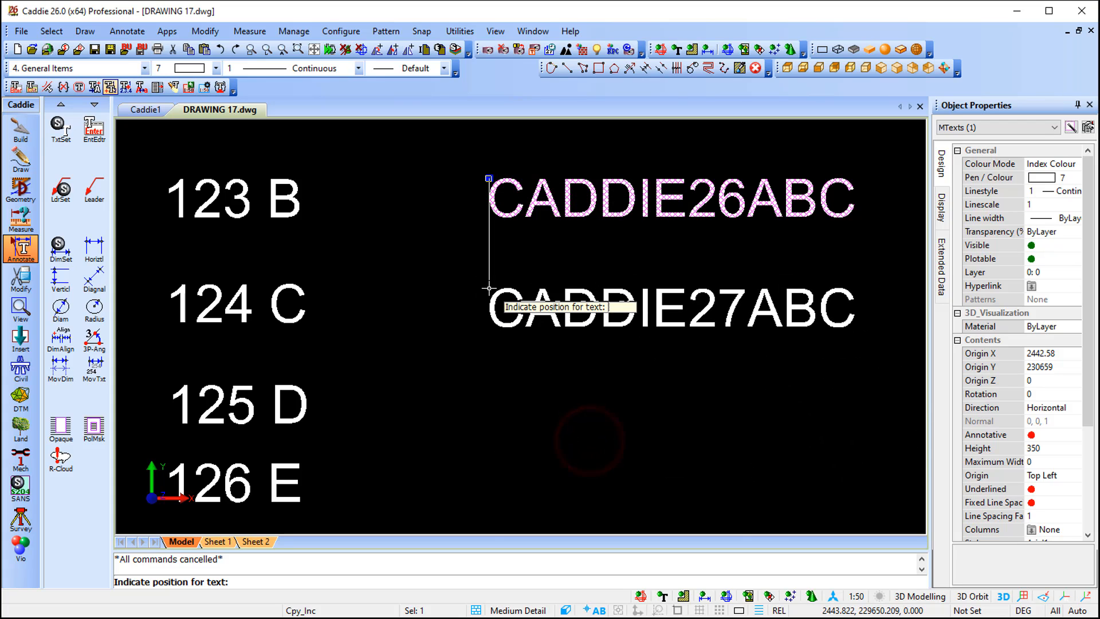
# Place three incremented copies, CADDIE27ABC, CADDIE28ABC and CADDIE29ABC, below the original text and end the command
pyautogui.click(489, 288)
pyautogui.click(488, 383)
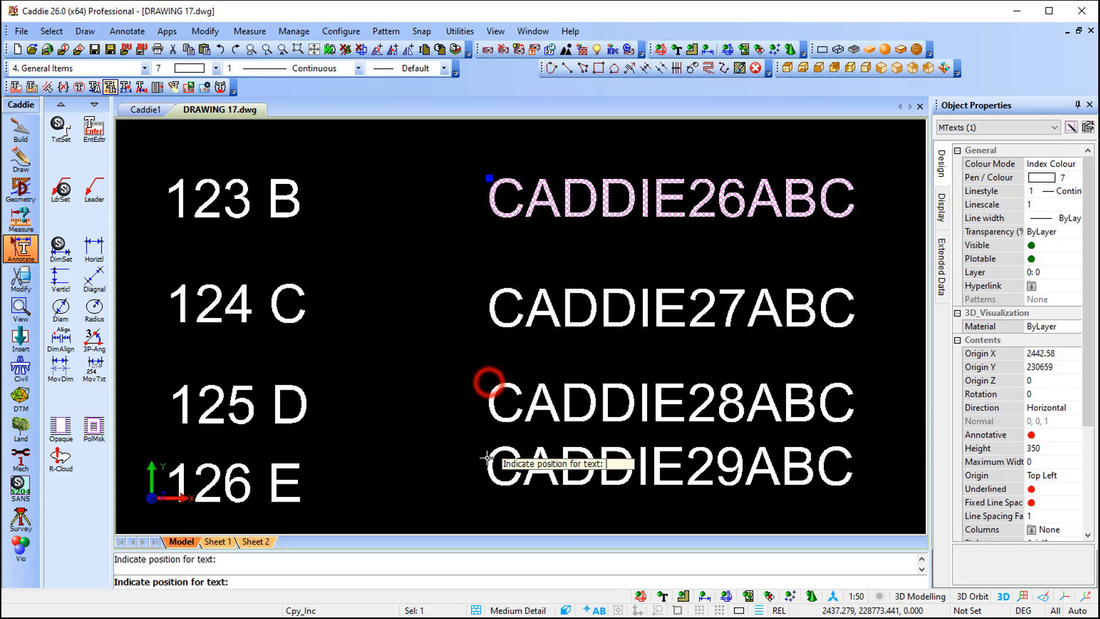
pyautogui.click(480, 474)
pyautogui.press('Escape')
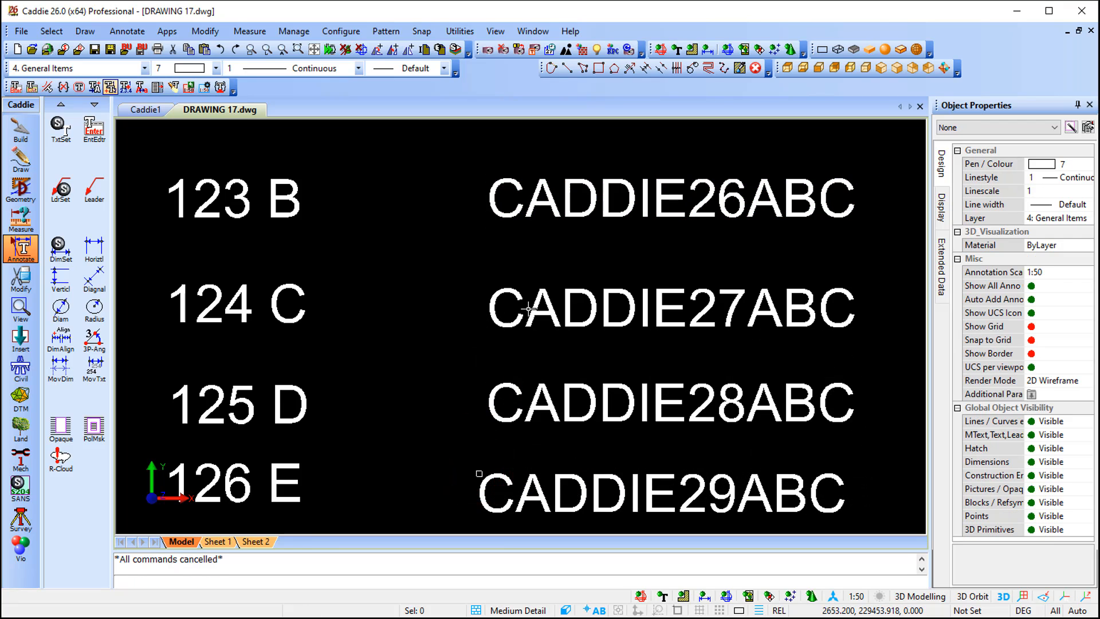
# Create the new text "CADDIE 26" for the diagonal line beside the bathroom plan, in Arial at height 3.5
pyautogui.scroll(-3, 604, 313)
pyautogui.moveTo(695, 323)
pyautogui.mouseDown(button='middle')
pyautogui.moveTo(459, 319)
pyautogui.moveTo(356, 334)
pyautogui.mouseUp(button='middle')
pyautogui.scroll(-3, 380, 334)
pyautogui.moveTo(894, 282); pyautogui.dragTo(590, 349, button='middle')
pyautogui.scroll(5, 596, 330)
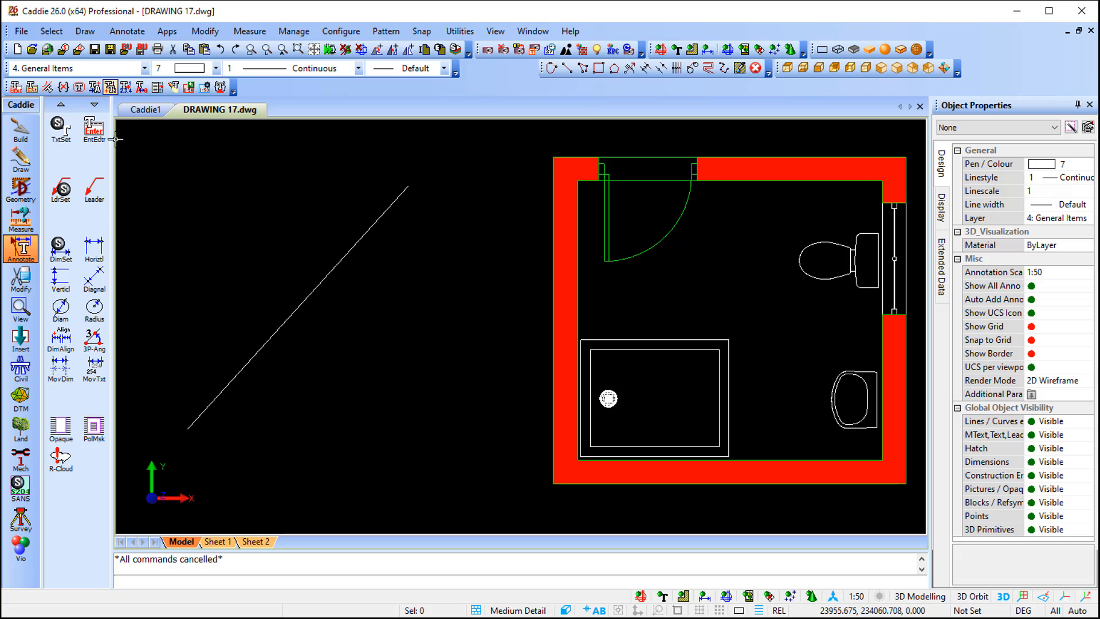
pyautogui.click(94, 135)
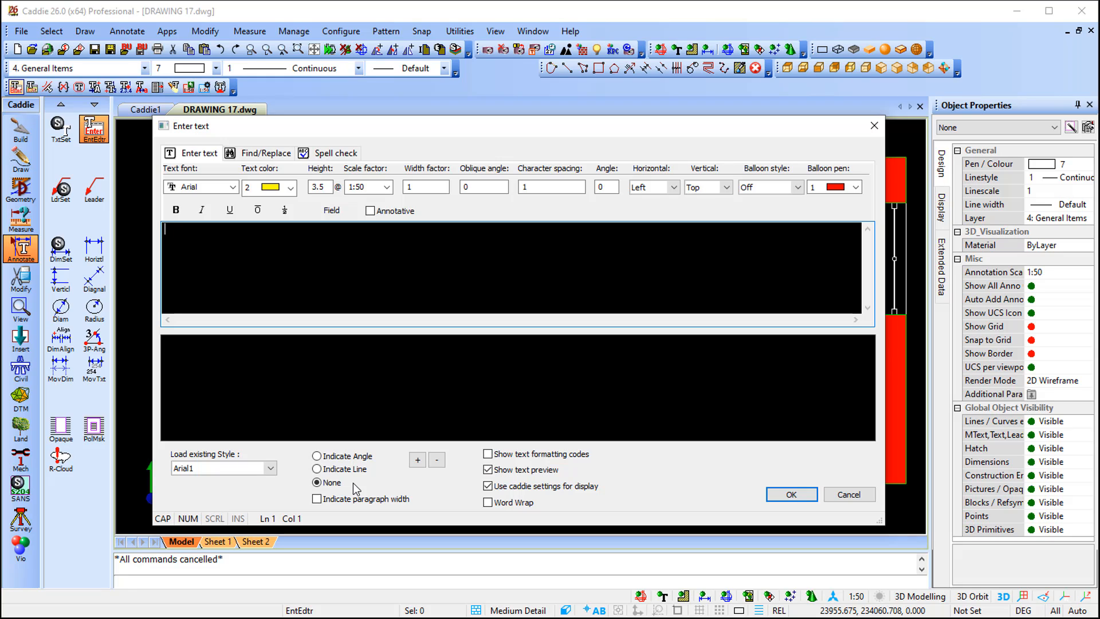
pyautogui.write('CADDIE')
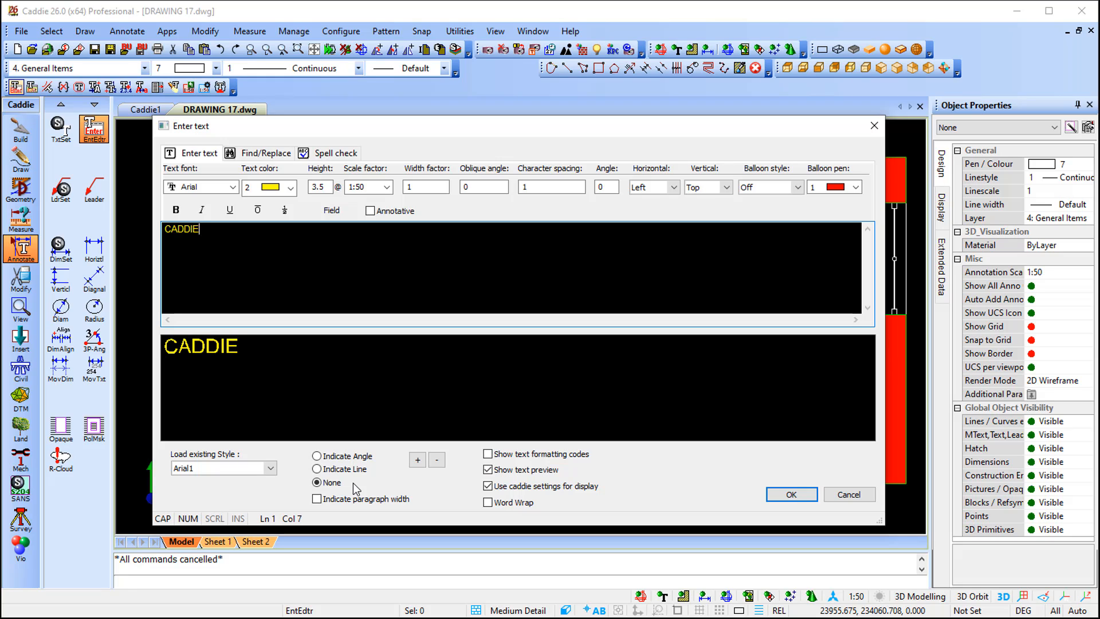
pyautogui.write(' 26')
pyautogui.click(788, 495)
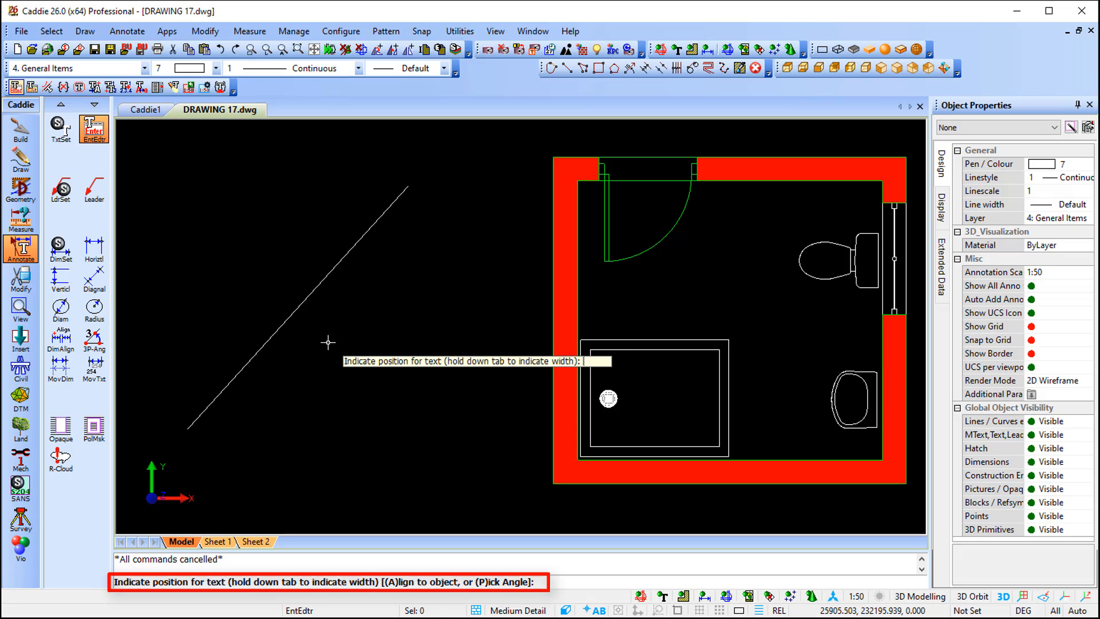
# Align the "CADDIE 26" text to the diagonal line and place it just above the line
pyautogui.press('a')
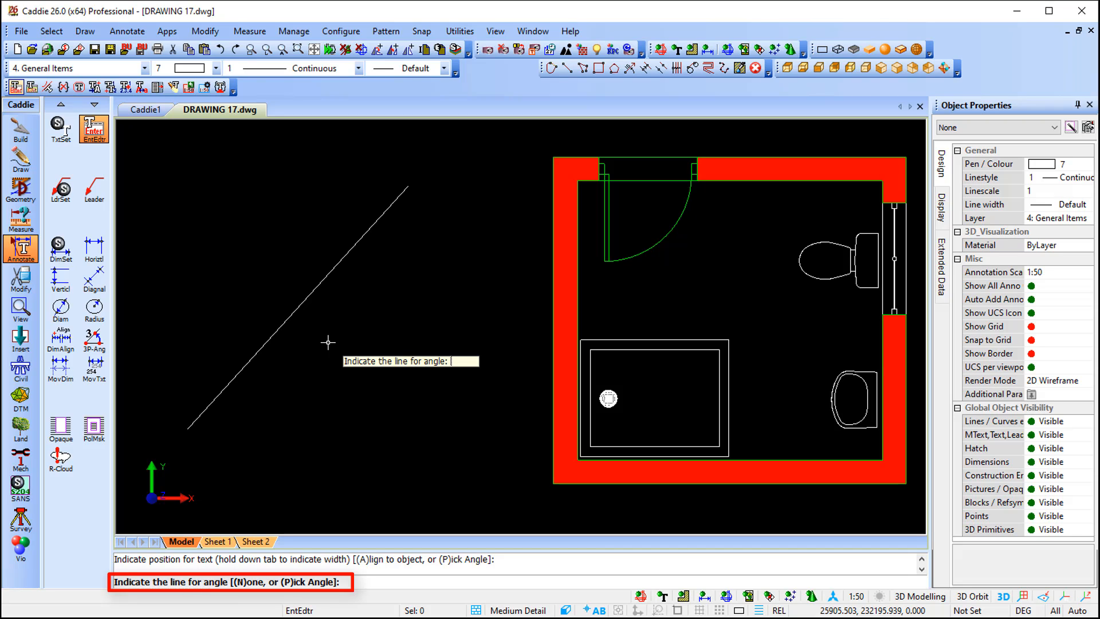
pyautogui.click(288, 320)
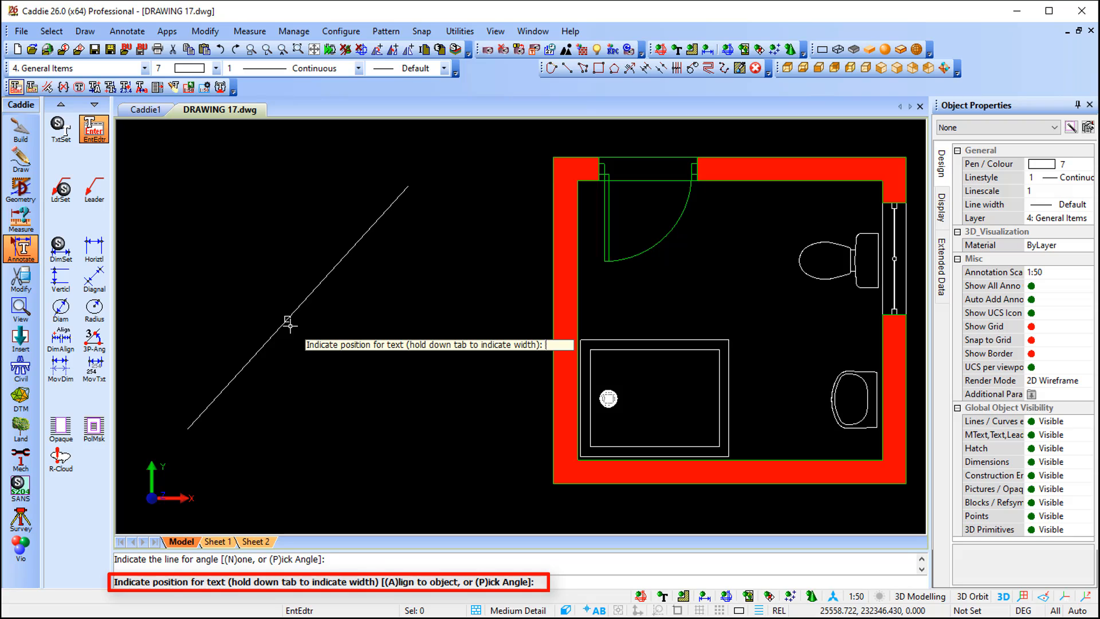
pyautogui.click(241, 327)
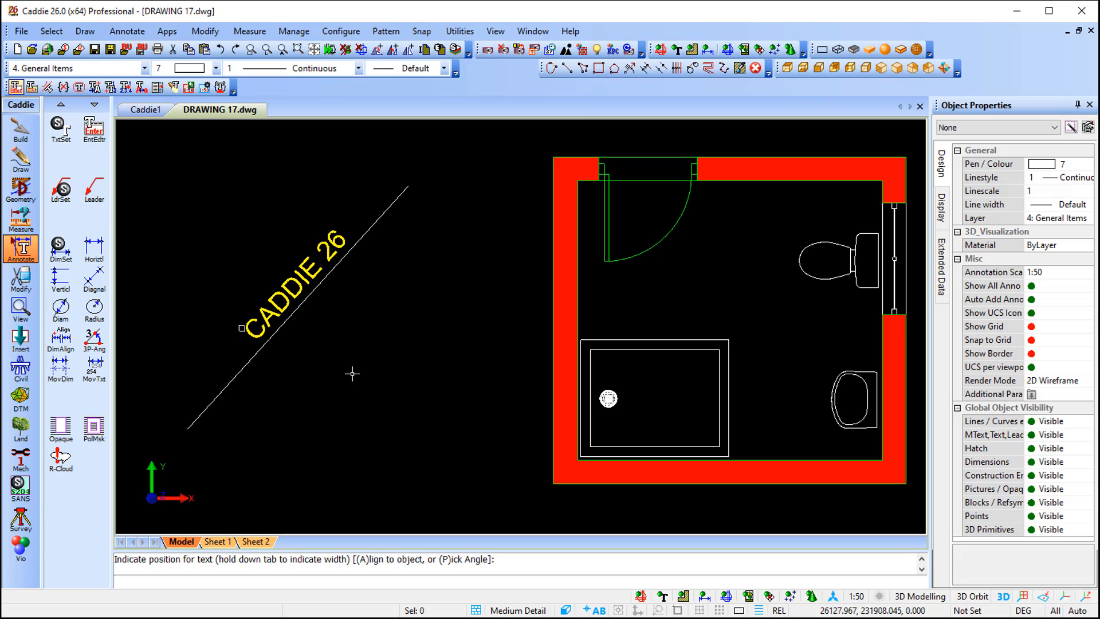
# Examine the toilet block, the diagonal polyline and the washbasin block by selecting each one in turn
pyautogui.moveTo(772, 396); pyautogui.dragTo(601, 407, button='middle')
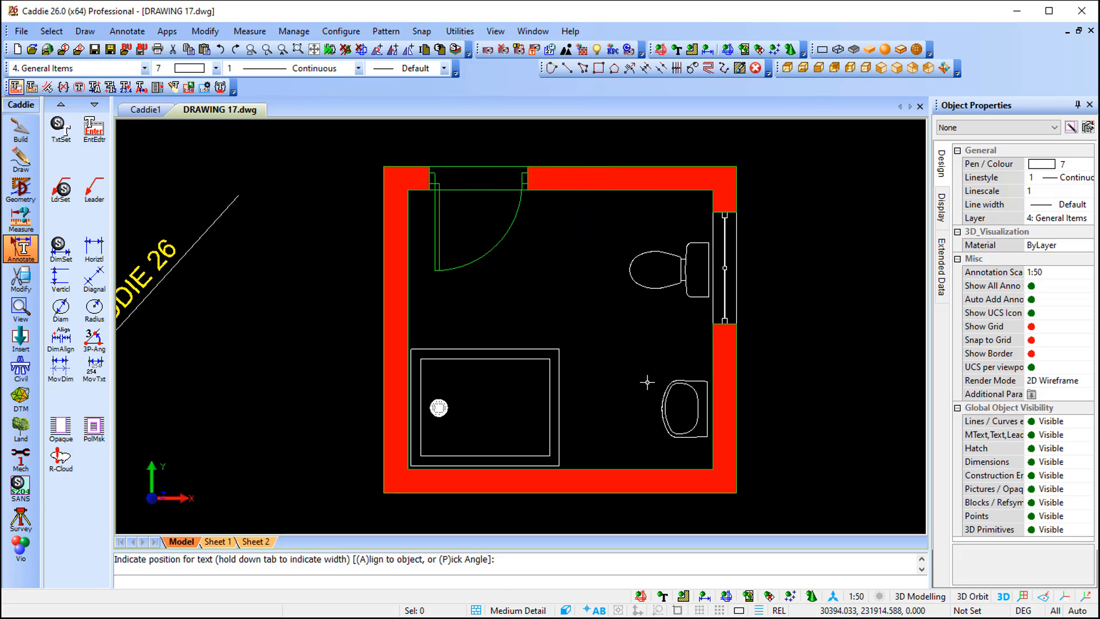
pyautogui.click(682, 288)
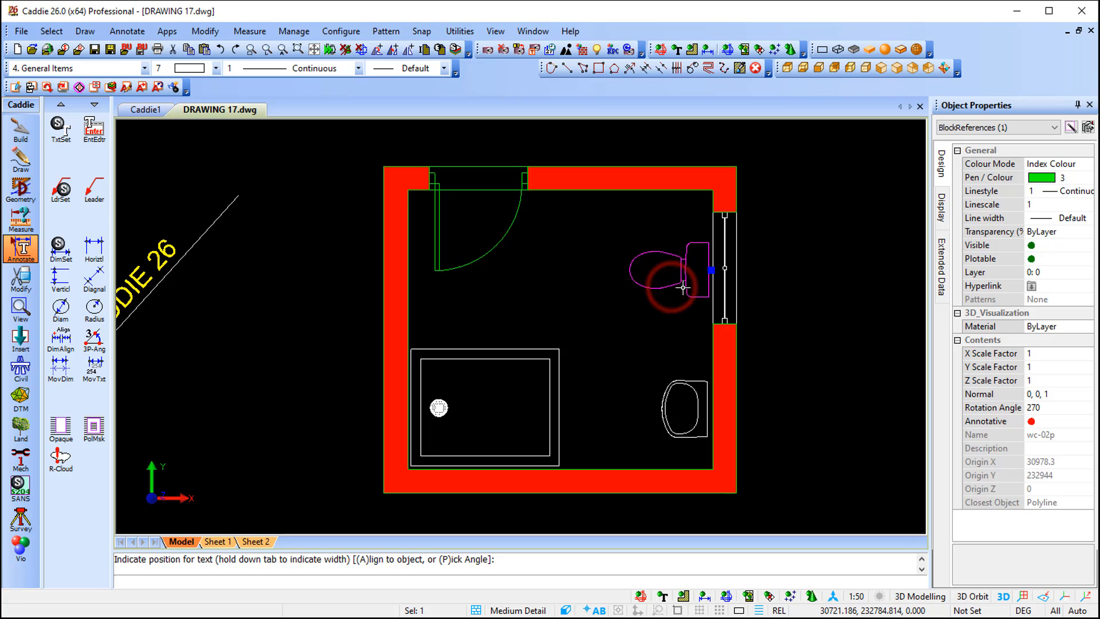
pyautogui.moveTo(310, 267); pyautogui.dragTo(410, 270, button='middle')
pyautogui.click(313, 230)
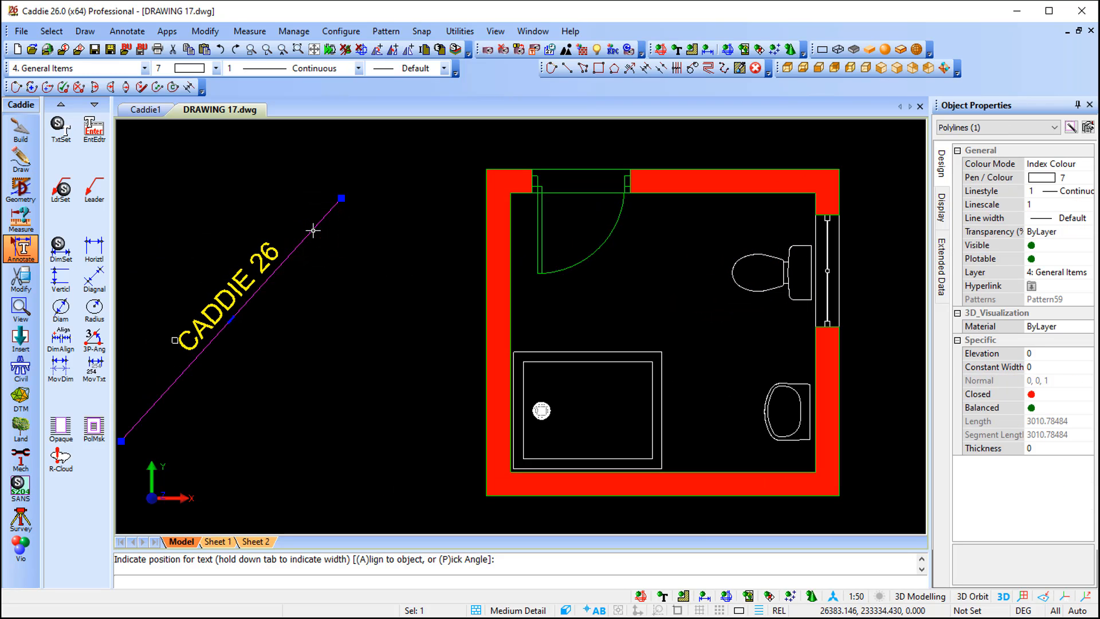
pyautogui.moveTo(865, 328); pyautogui.dragTo(659, 321, button='middle')
pyautogui.press('Escape')
pyautogui.scroll(1, 599, 268)
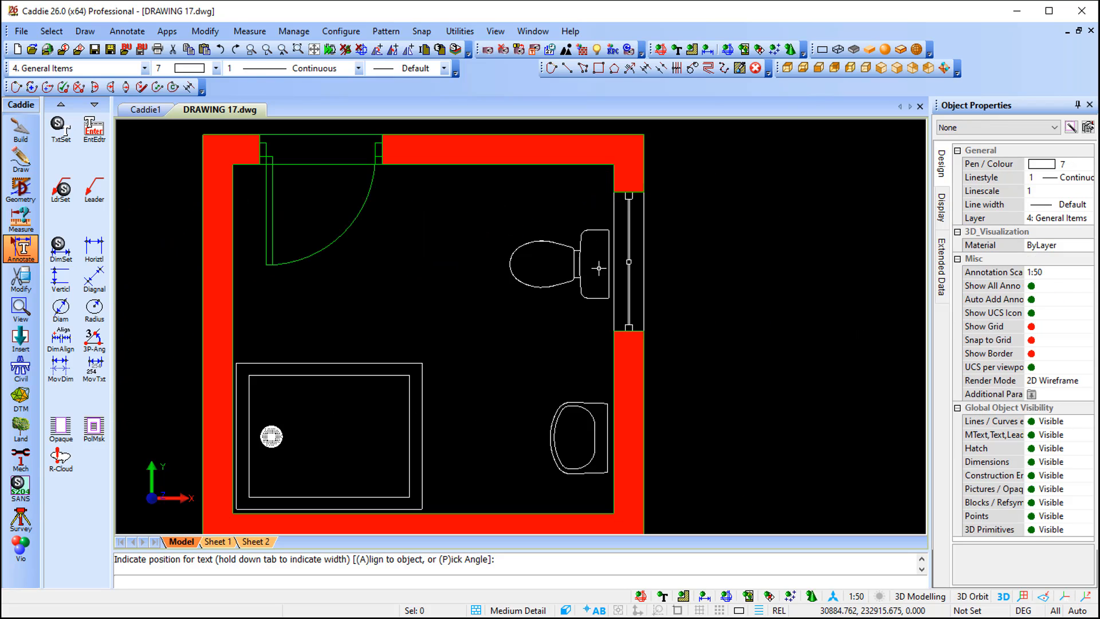
pyautogui.click(572, 277)
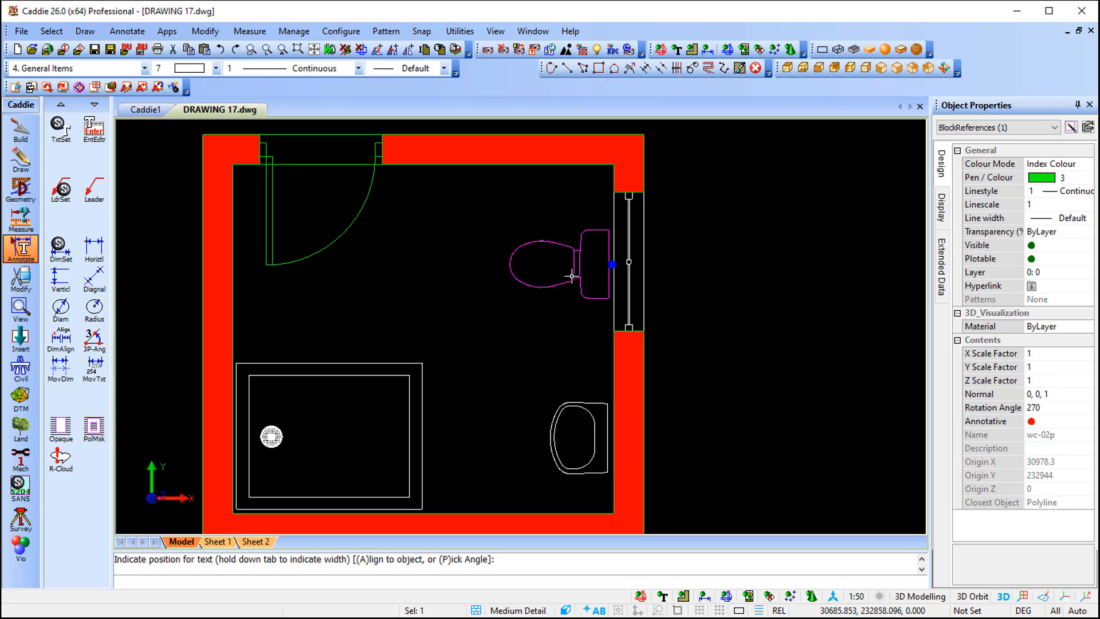
pyautogui.press('Escape')
pyautogui.click(559, 424)
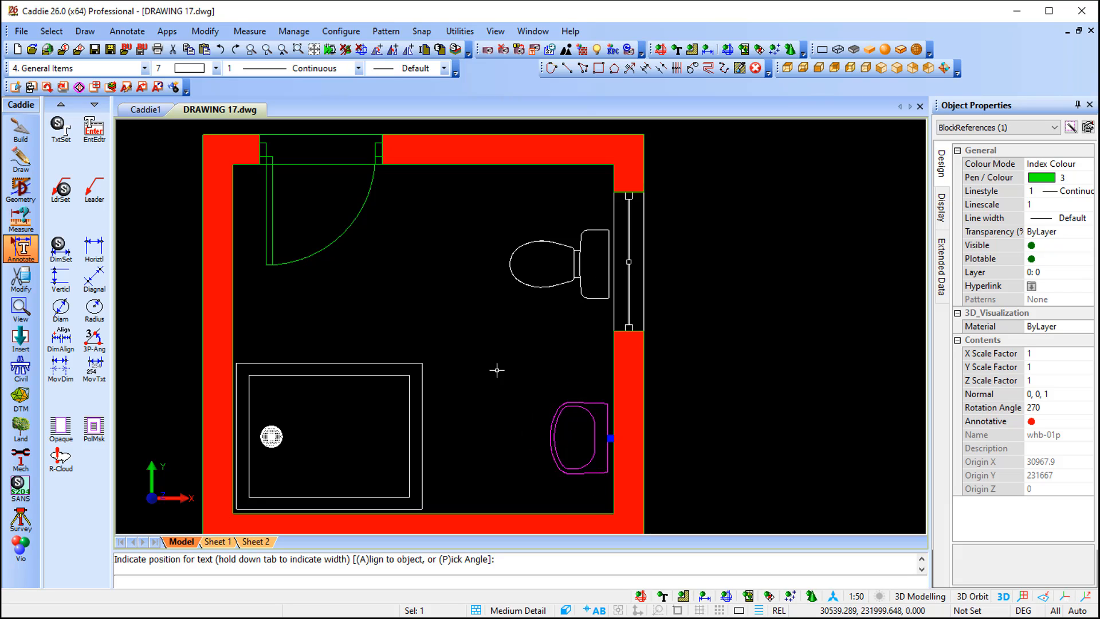
pyautogui.press('Escape')
# Create the new text "WHB" with the existing Arial settings, ready for placement in the bathroom plan
pyautogui.click(95, 129)
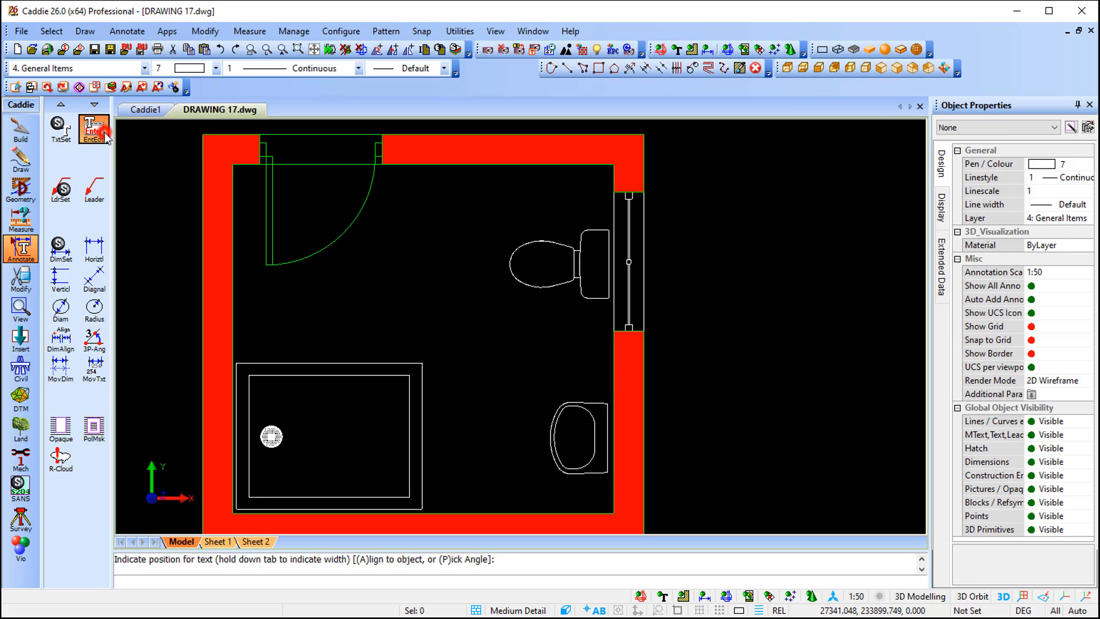
pyautogui.click(393, 288)
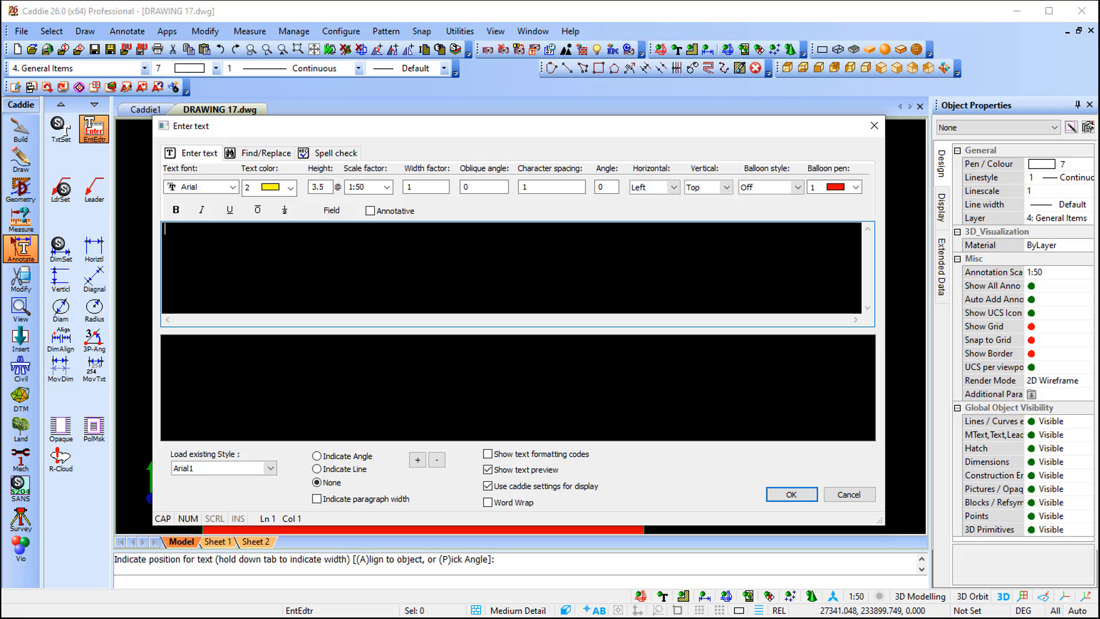
pyautogui.write('WHB')
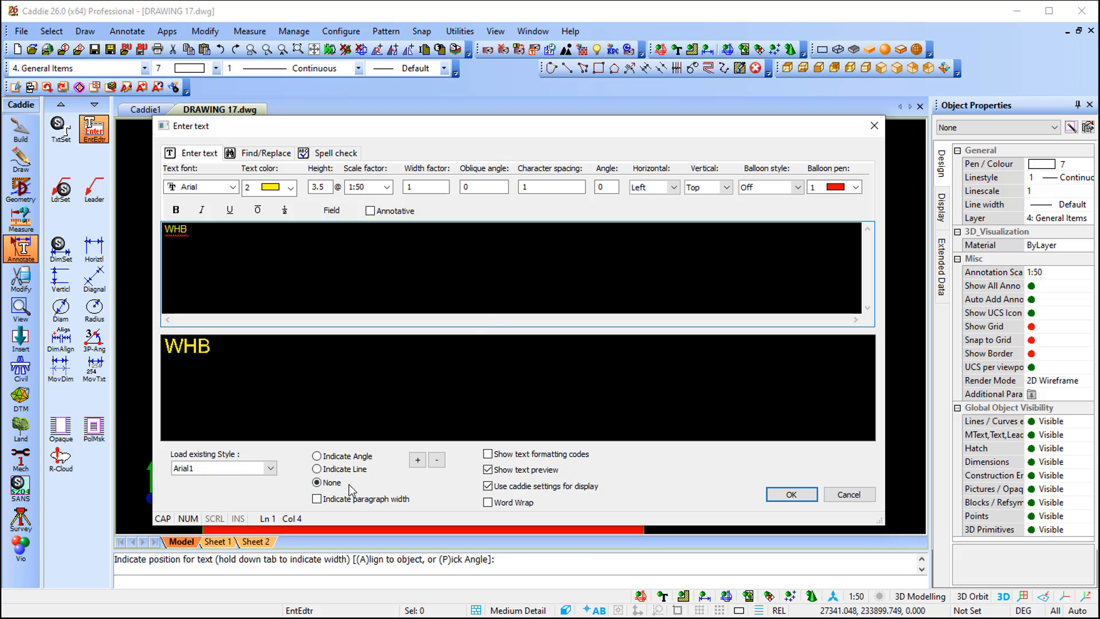
pyautogui.click(786, 494)
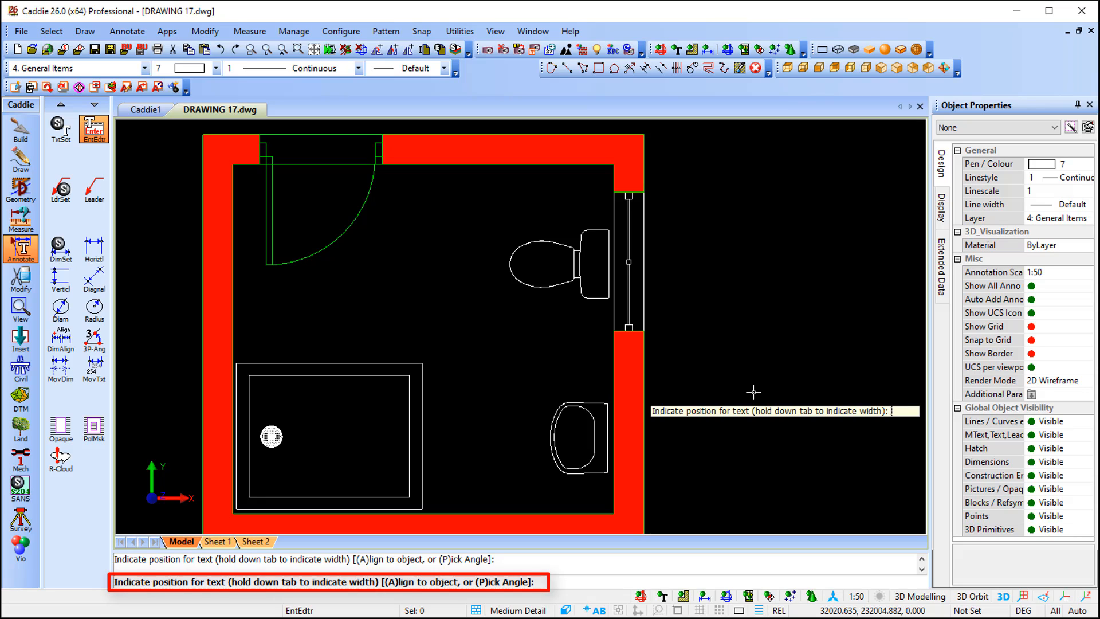
# Align the "WHB" text to the straight back edge of the toilet block and place it beside the toilet bowl
pyautogui.press('a')
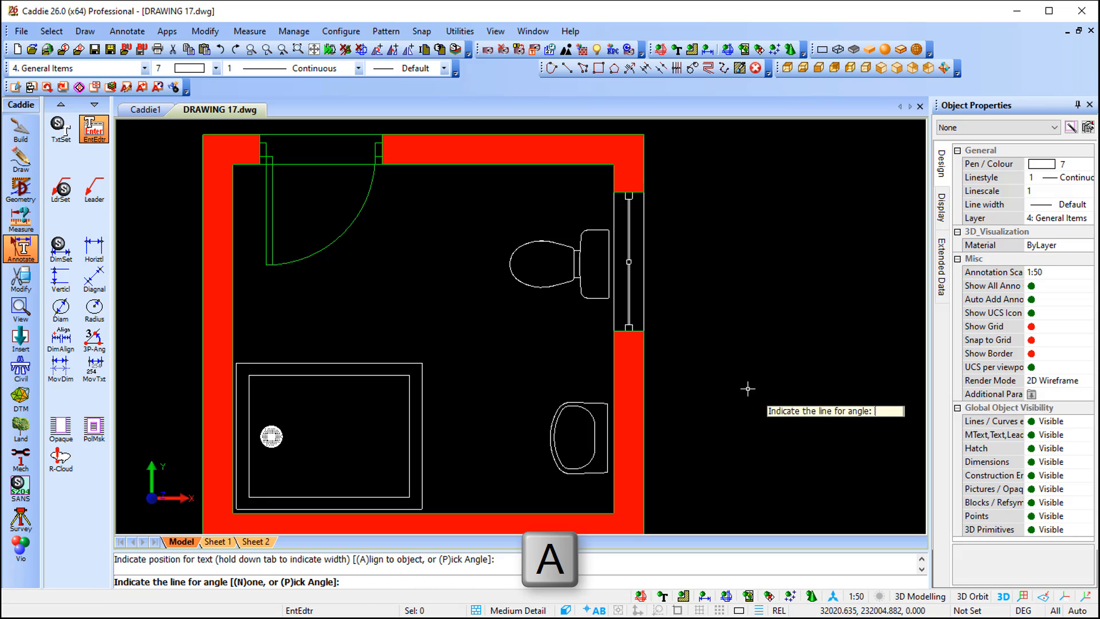
pyautogui.scroll(3, 599, 253)
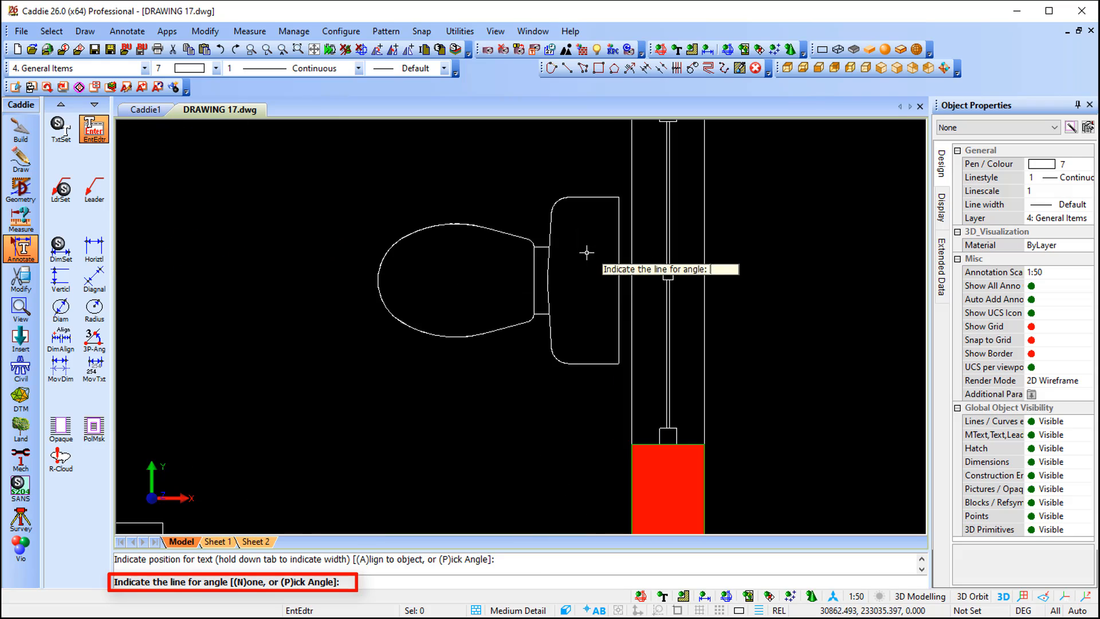
pyautogui.click(618, 279)
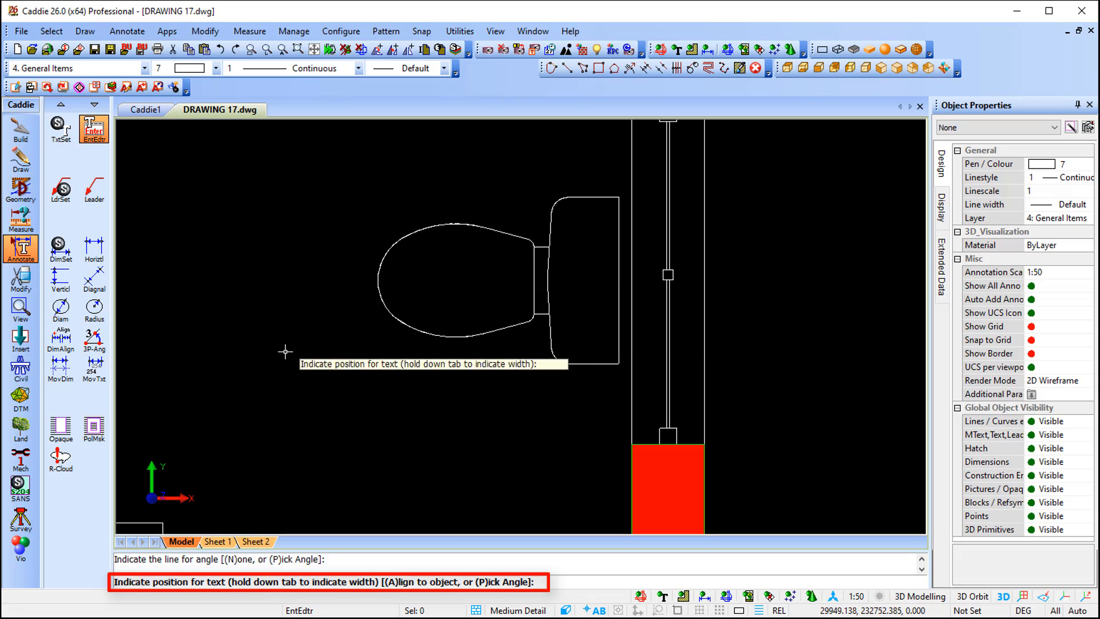
pyautogui.click(277, 387)
# Create another new text reading "WC" with the same text settings
pyautogui.press('space')
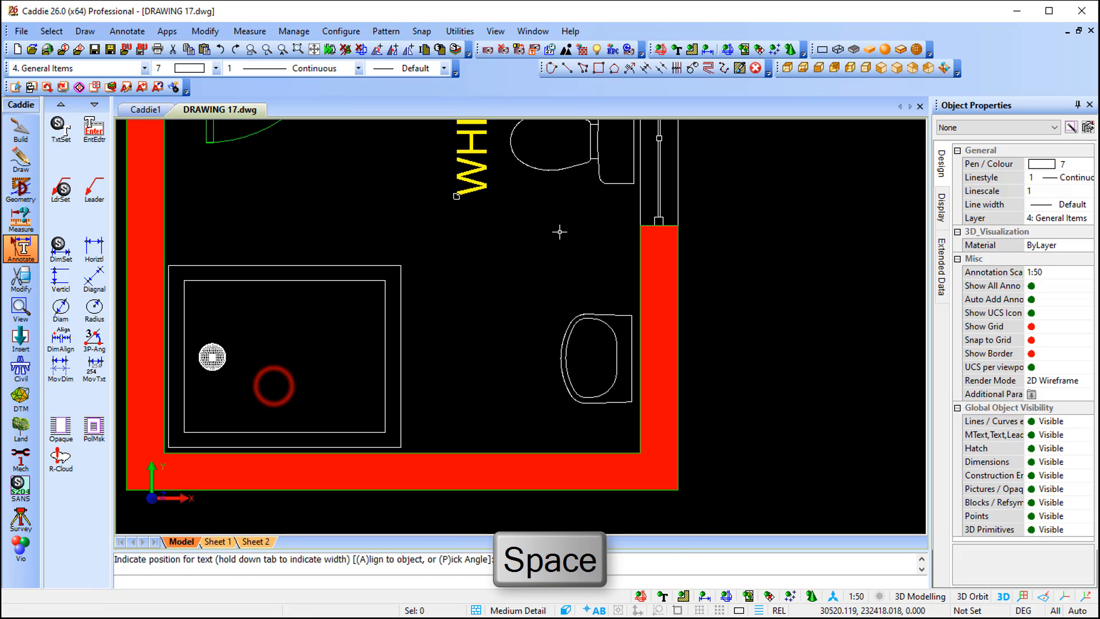
pyautogui.click(535, 292)
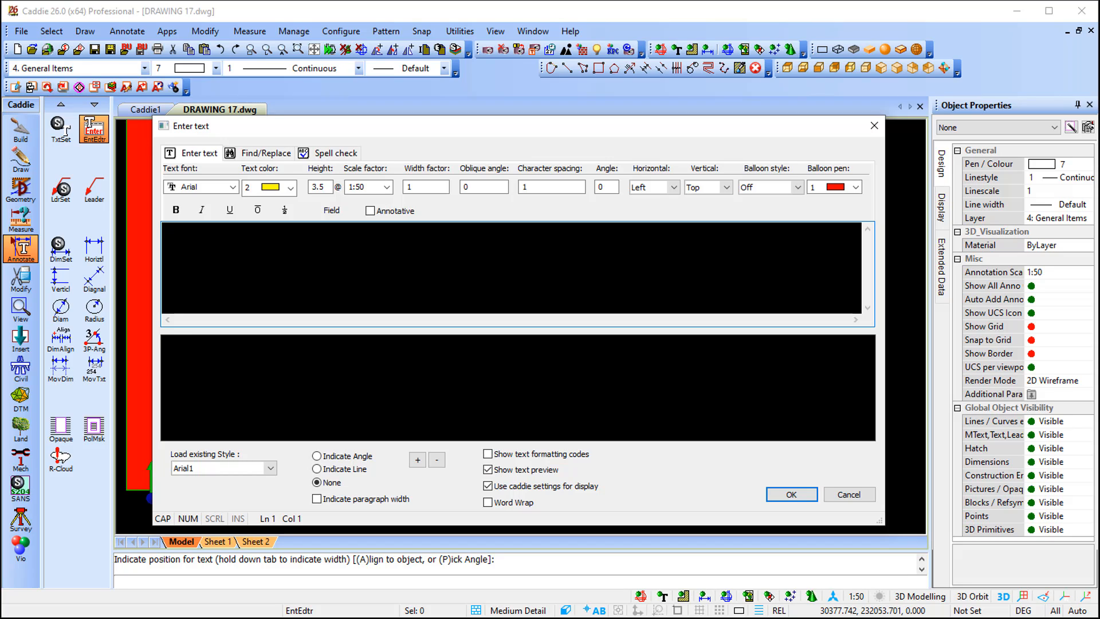
pyautogui.write('WC')
pyautogui.click(792, 494)
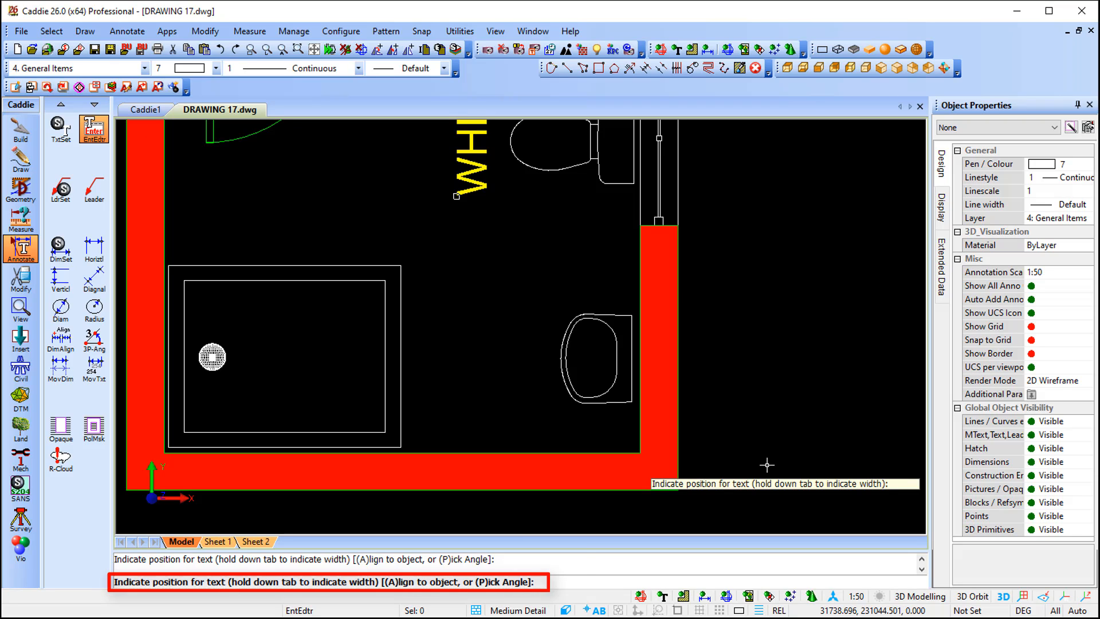
# Align the "WC" text to the washbasin block's straight edge along the wall and place it on the basin's room side
pyautogui.press('a')
pyautogui.scroll(3, 627, 360)
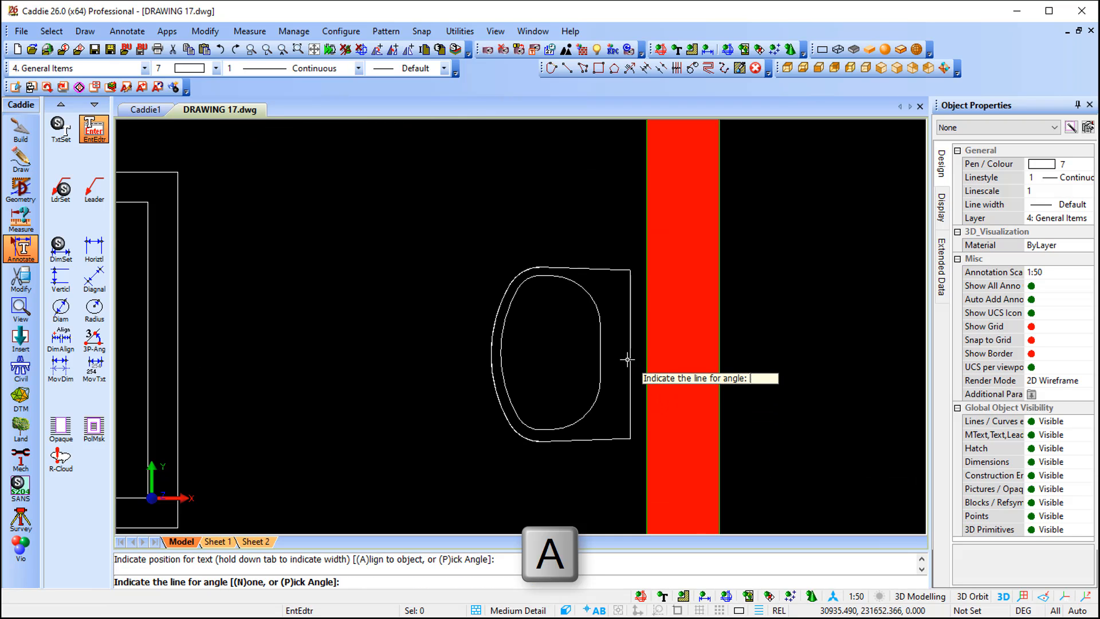
pyautogui.click(629, 360)
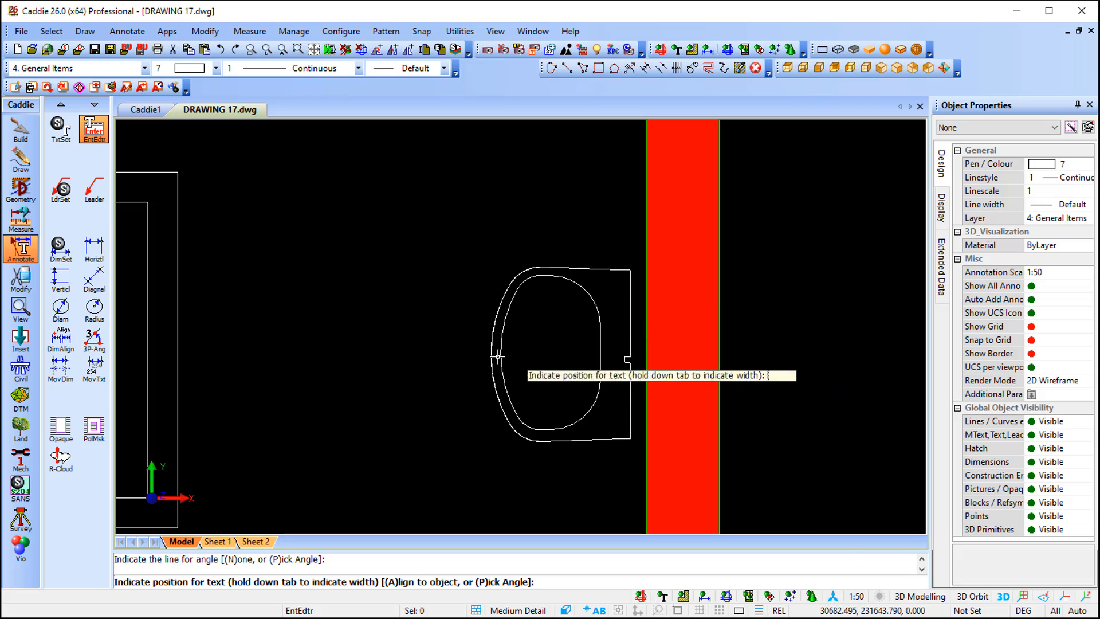
pyautogui.click(394, 422)
# Create the new text "SHOWER" for the shower tray, keeping the same text settings
pyautogui.scroll(-4, 435, 434)
pyautogui.scroll(2, 235, 427)
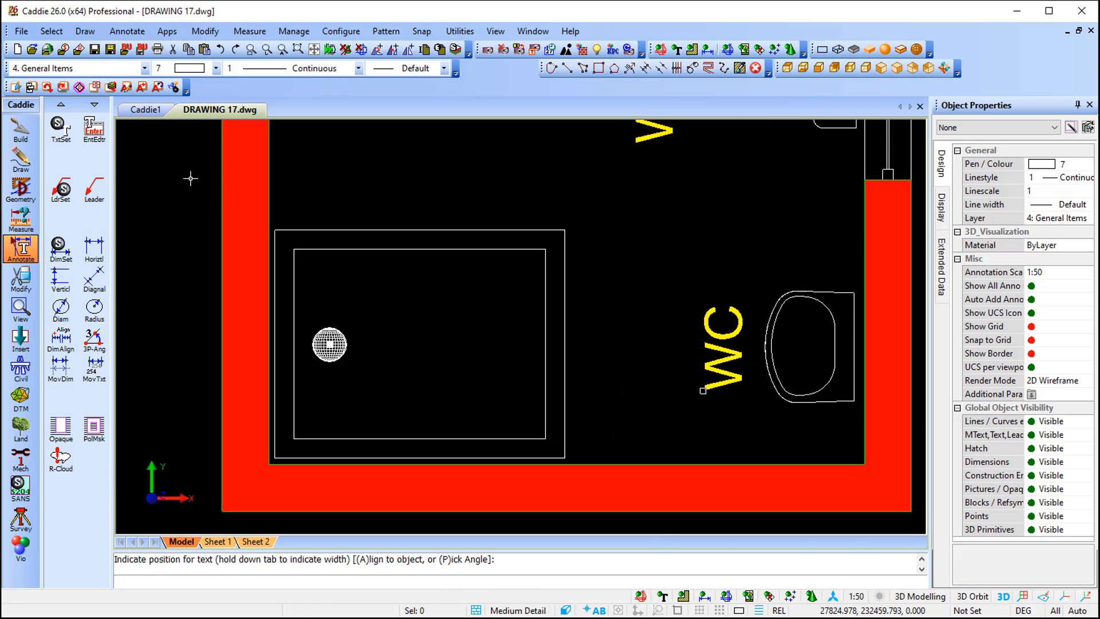
pyautogui.click(93, 129)
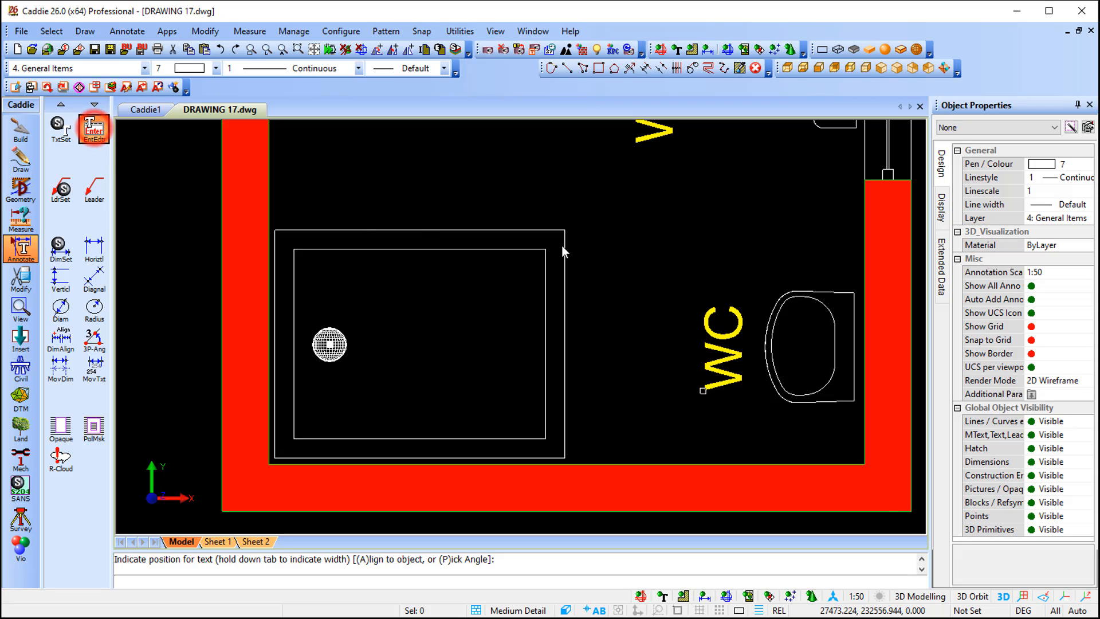
pyautogui.click(562, 246)
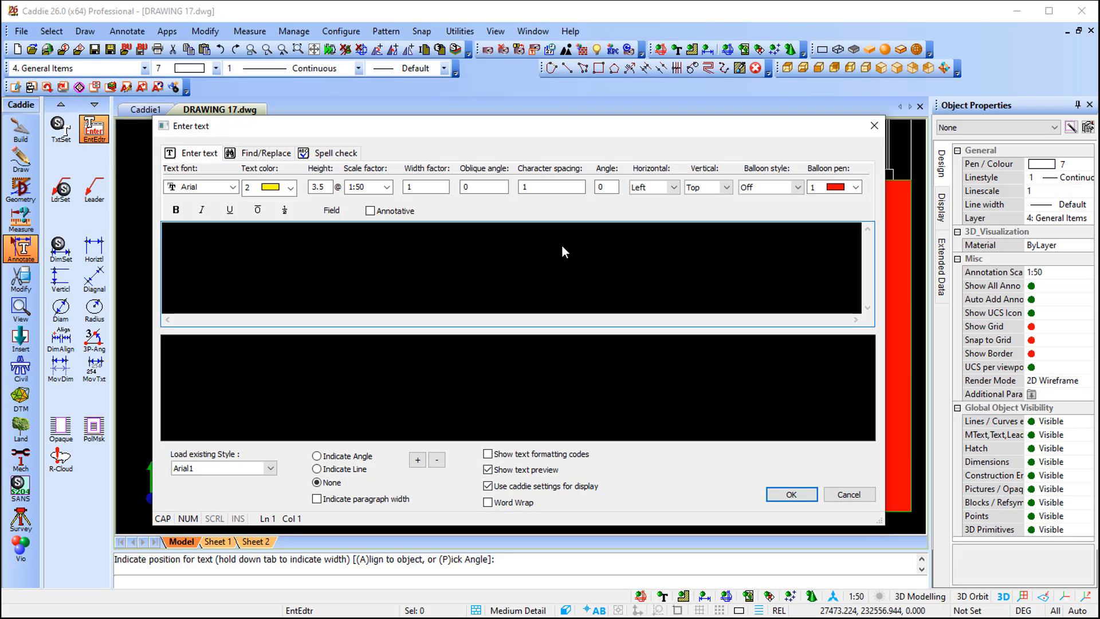
pyautogui.write('SHOWER')
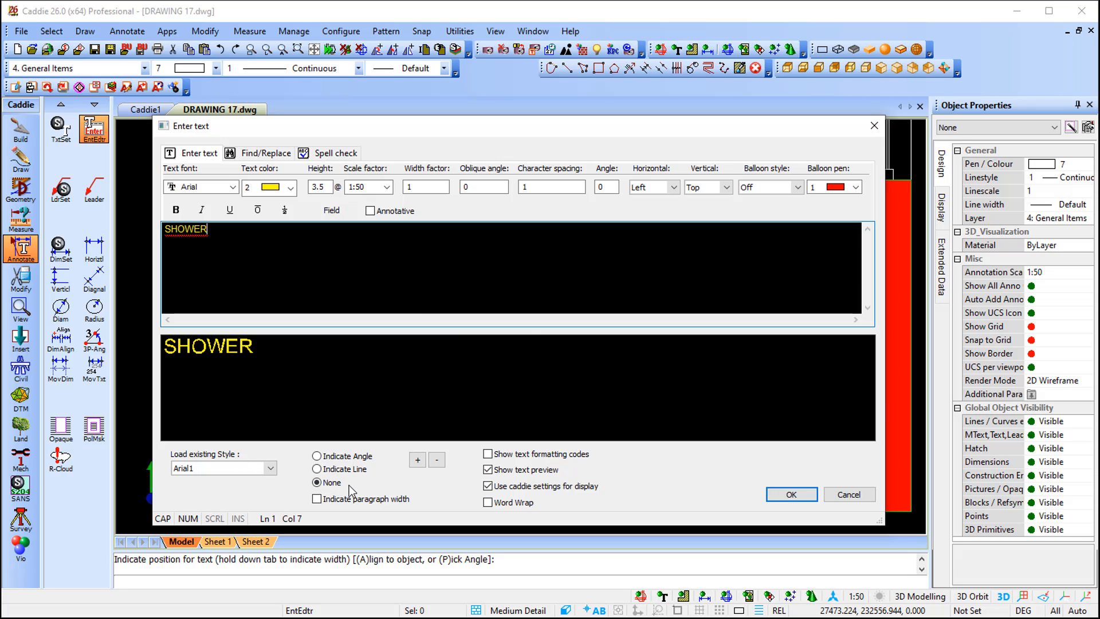
pyautogui.click(792, 496)
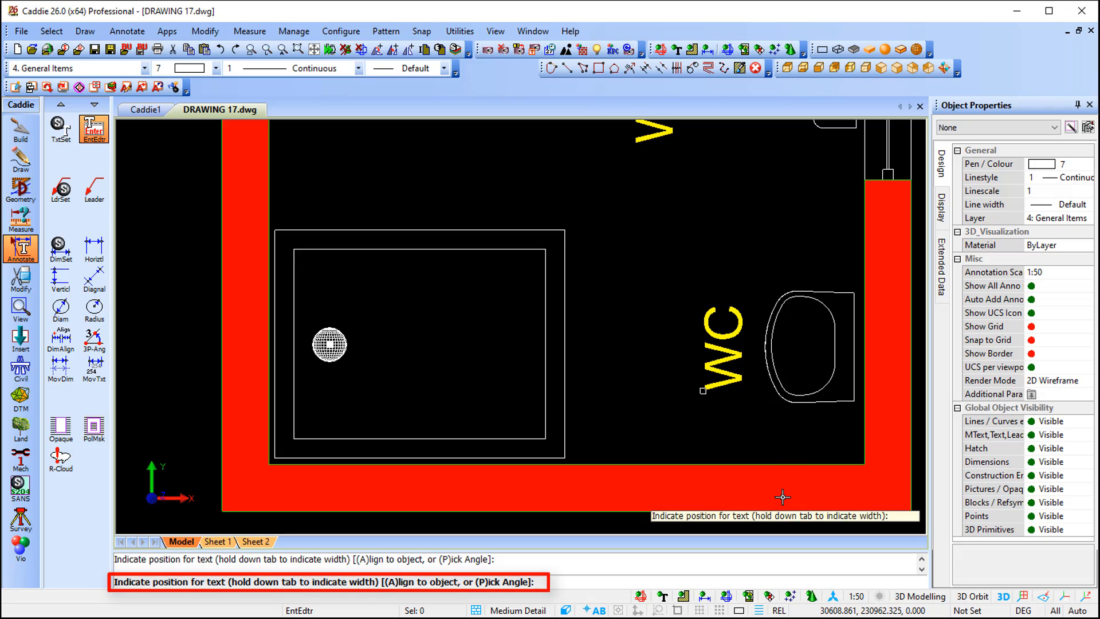
# Place the "SHOWER" text inside the shower tray with a picked angle, rising diagonally from below the drain towards the tray's upper right corner
pyautogui.press('p')
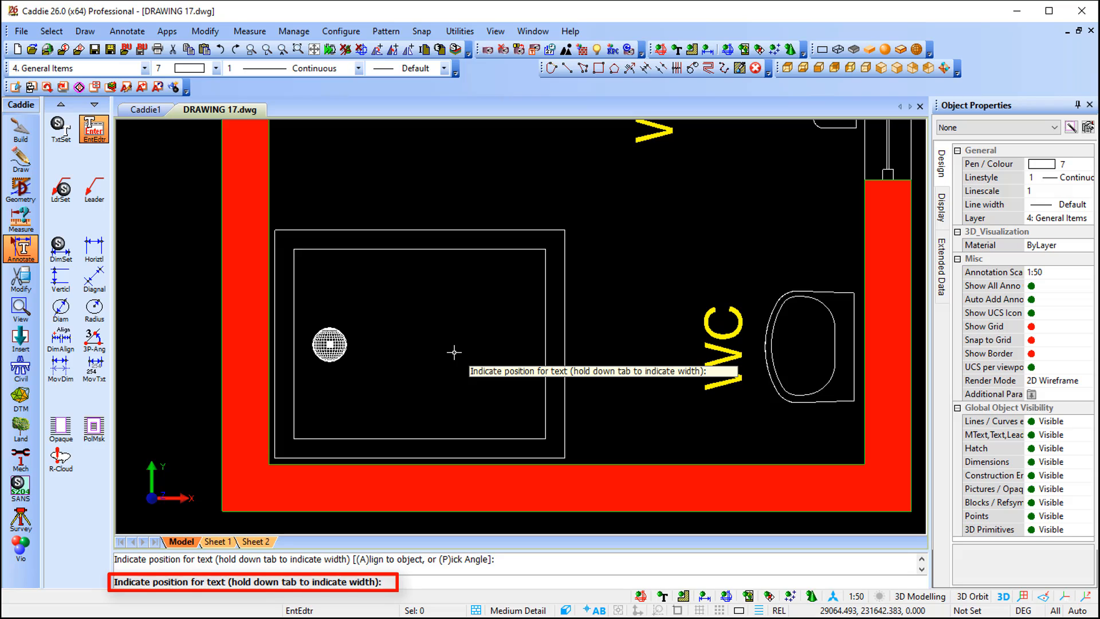
pyautogui.click(316, 402)
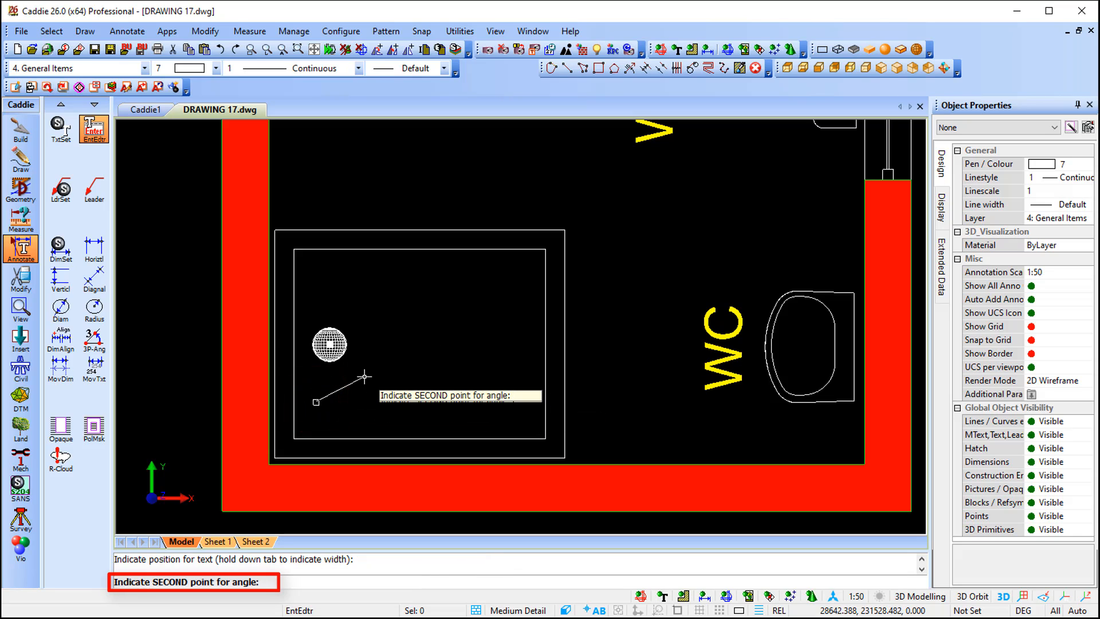
pyautogui.click(475, 269)
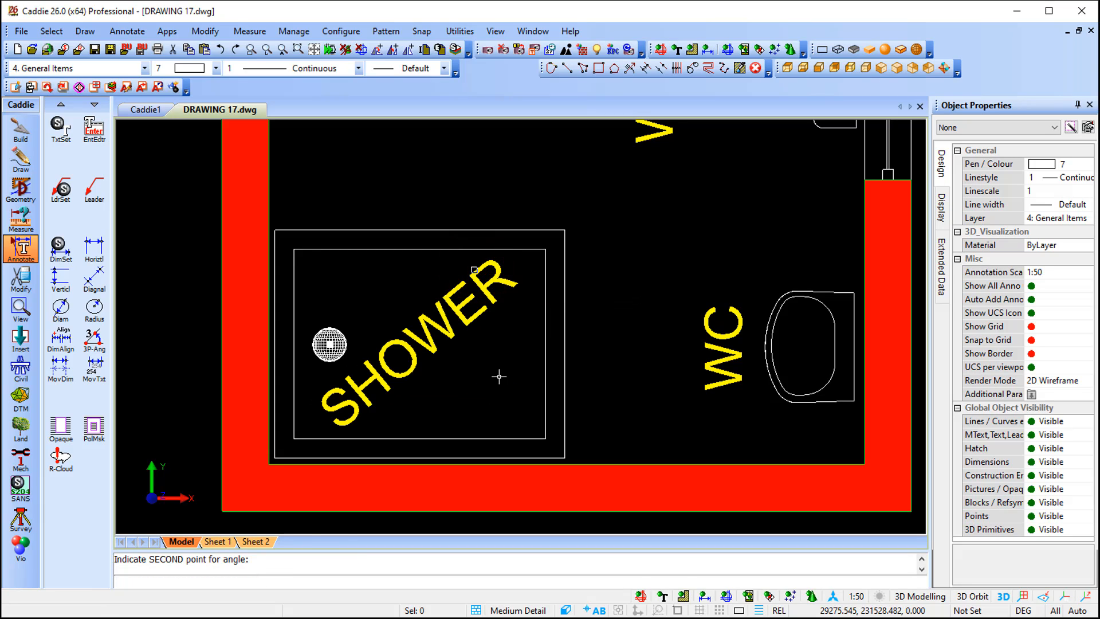